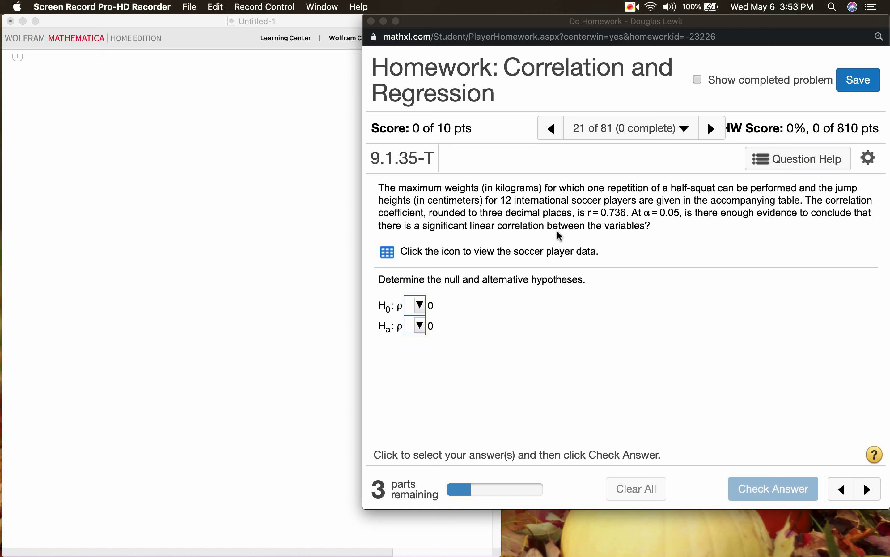
Open the Maximum Weights and Jump Heights data table in MathXL and download it as an .xlsx file
left_click(390, 254)
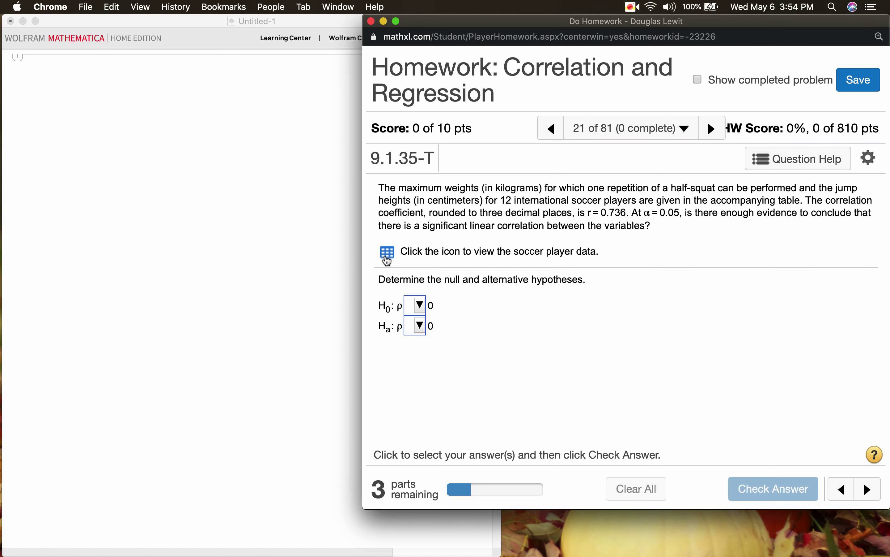
left_click(388, 253)
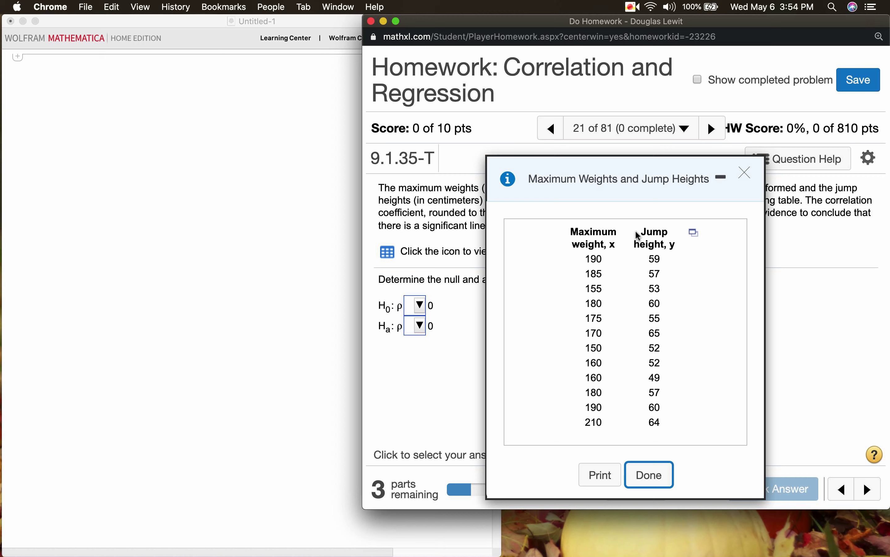
left_click(694, 233)
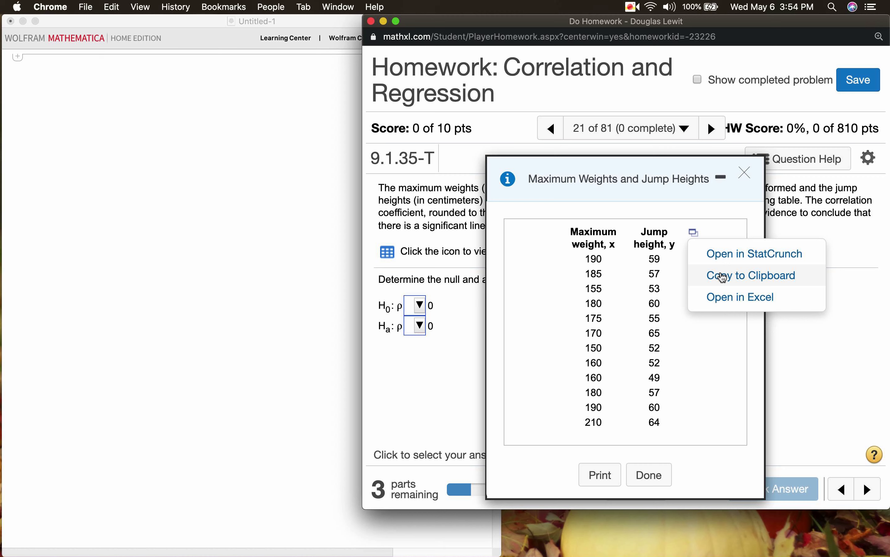
left_click(724, 298)
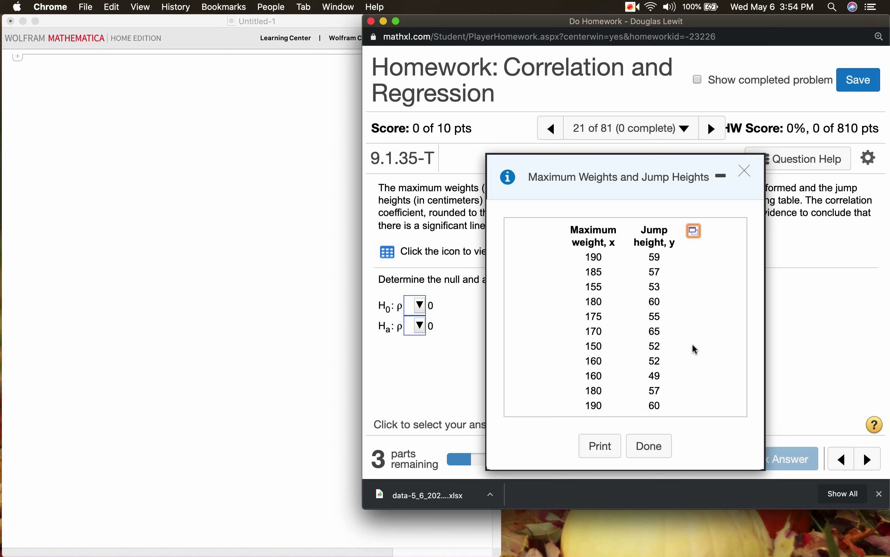
Close the data table and show Mathematica's current working directory with Directory[]
left_click(649, 449)
left_click(294, 239)
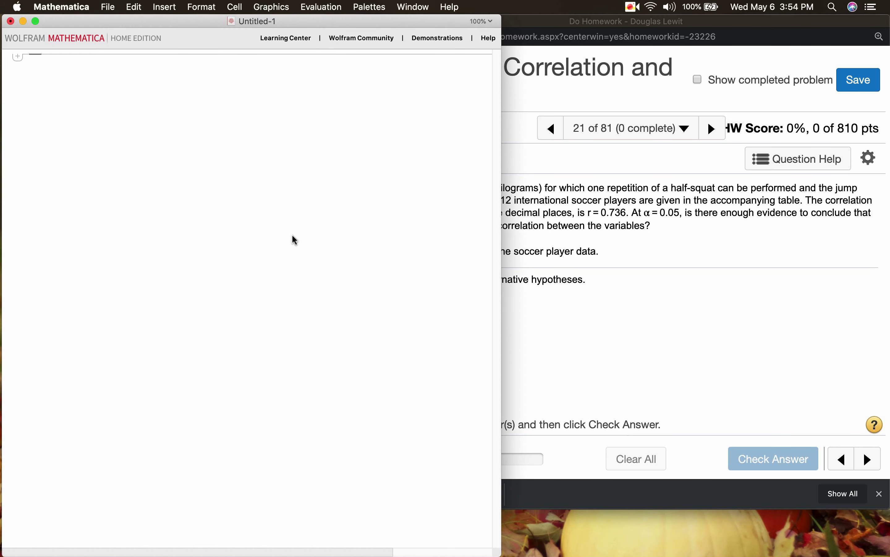
type("Directory")
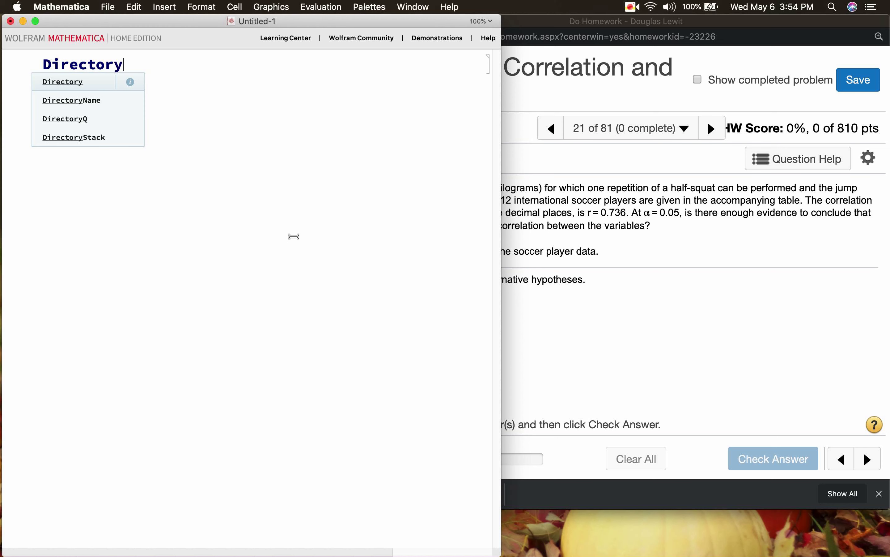
type("[]")
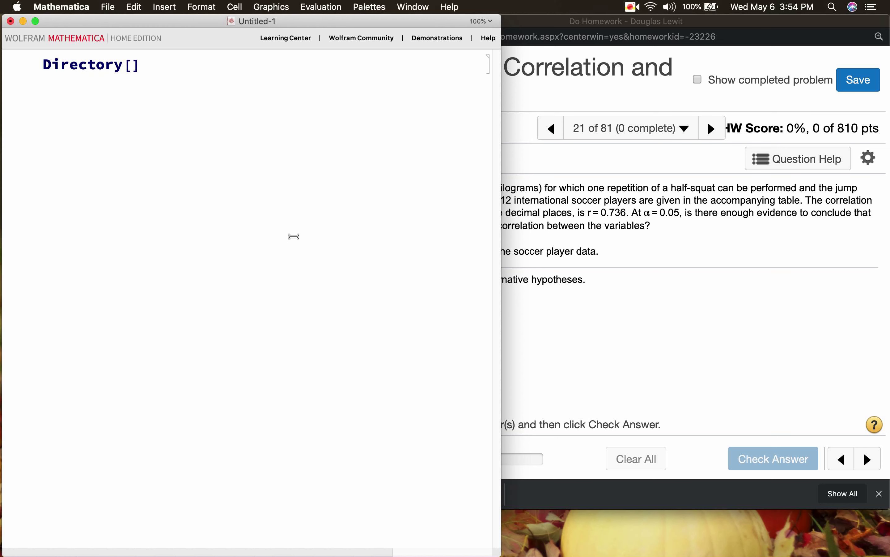
key("shift+Return")
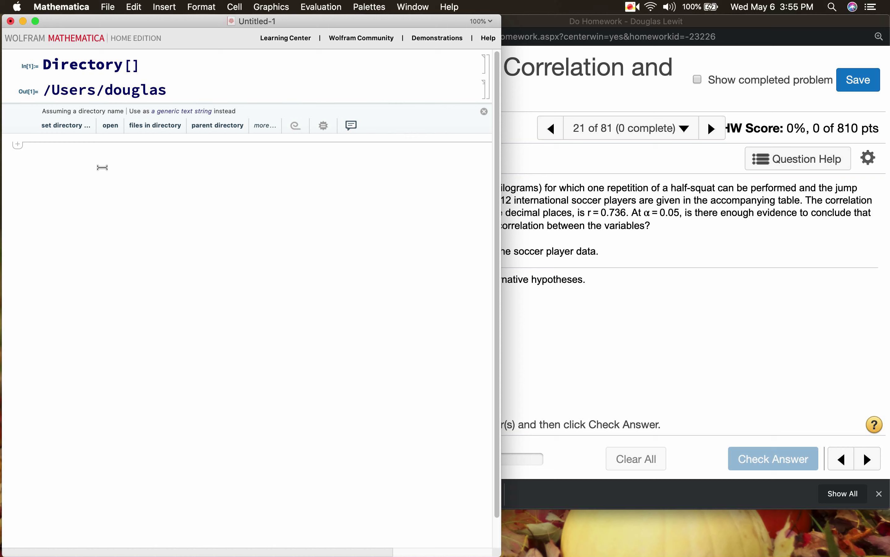
Set the working directory to the Downloads folder and list its files with FileNames[] // TableForm
type("SetDirector")
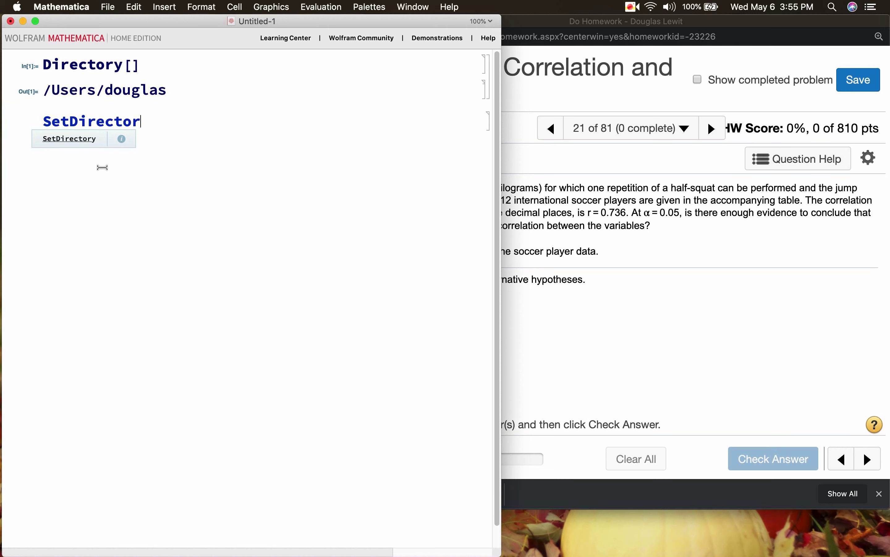
type("y[\"/")
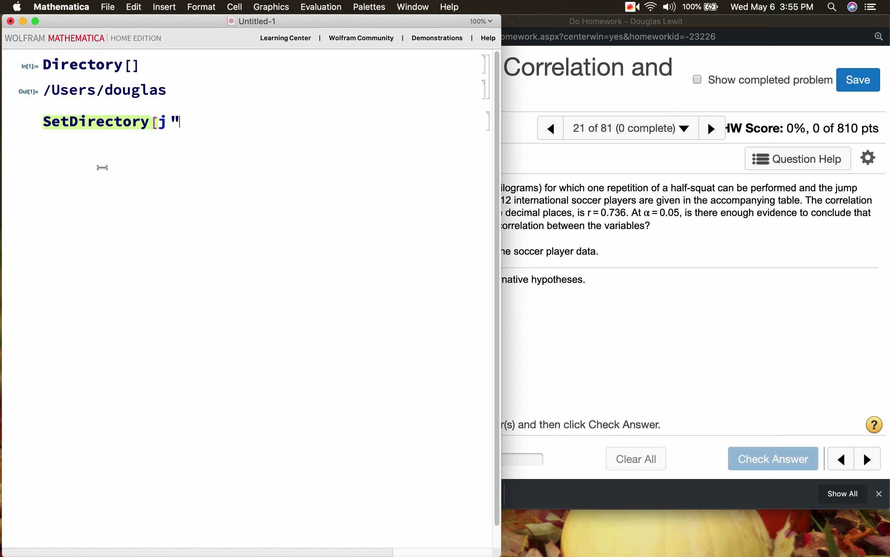
type("Use")
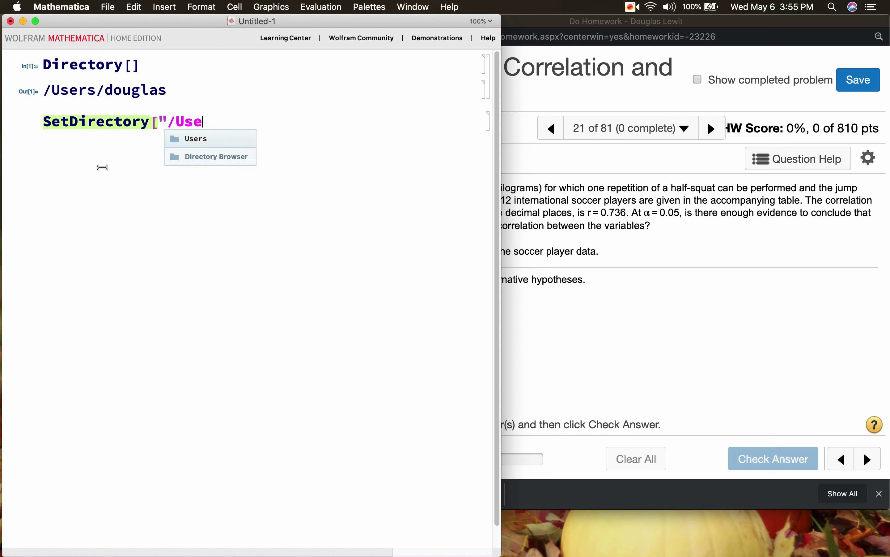
type("rs/douglas/")
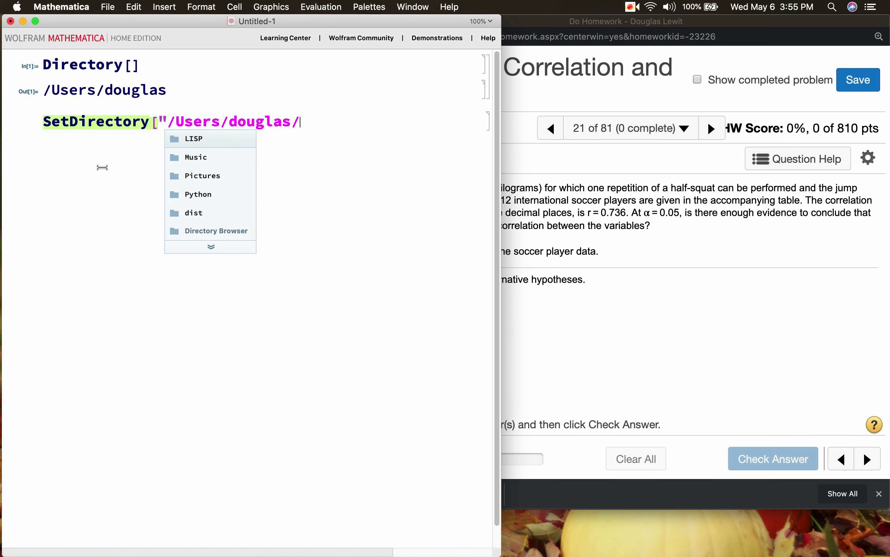
type("Downloads\"]")
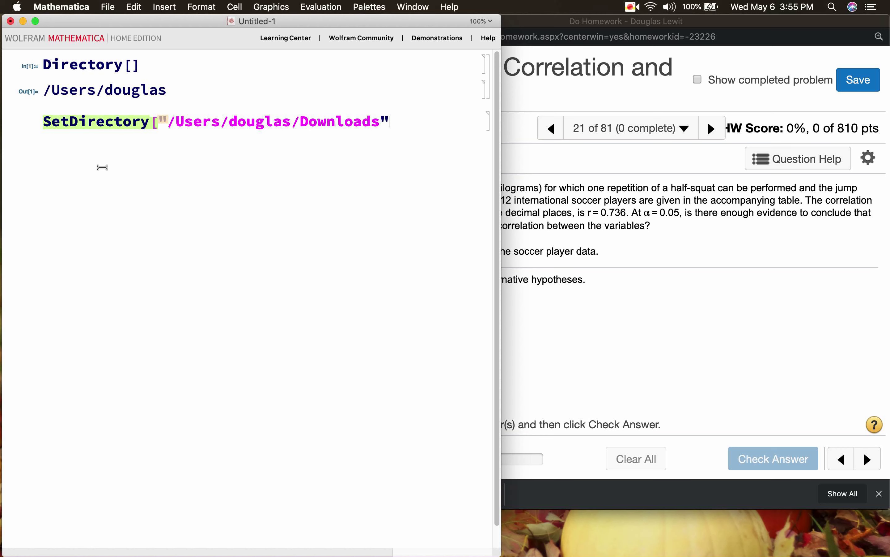
key("shift+Return")
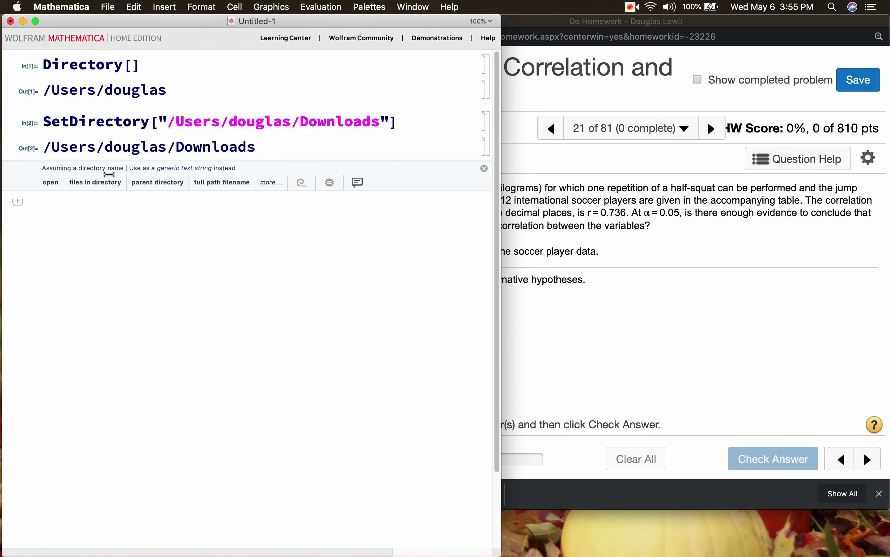
type("File")
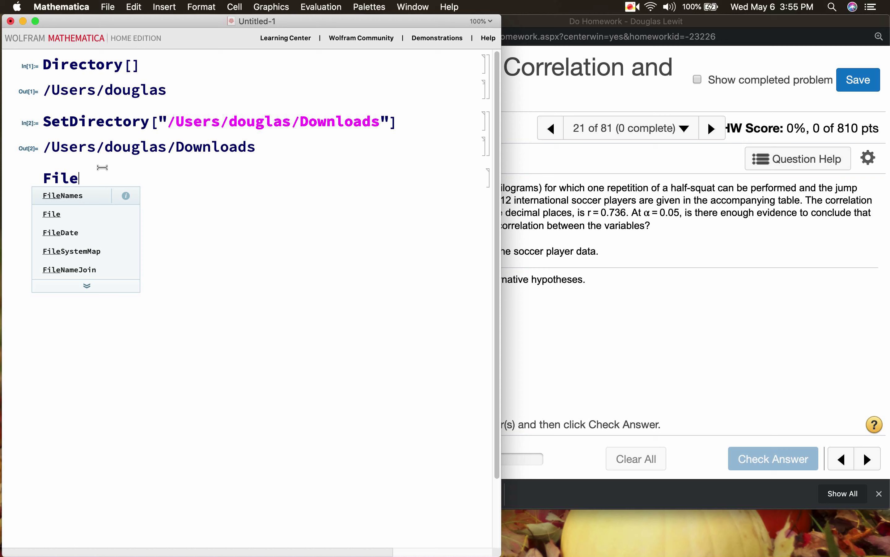
type("Names[] //")
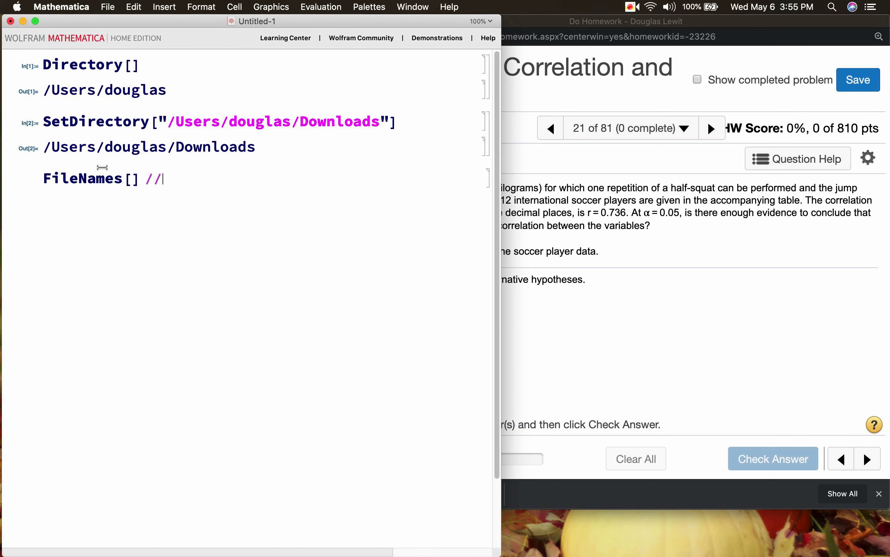
type(" TableForm")
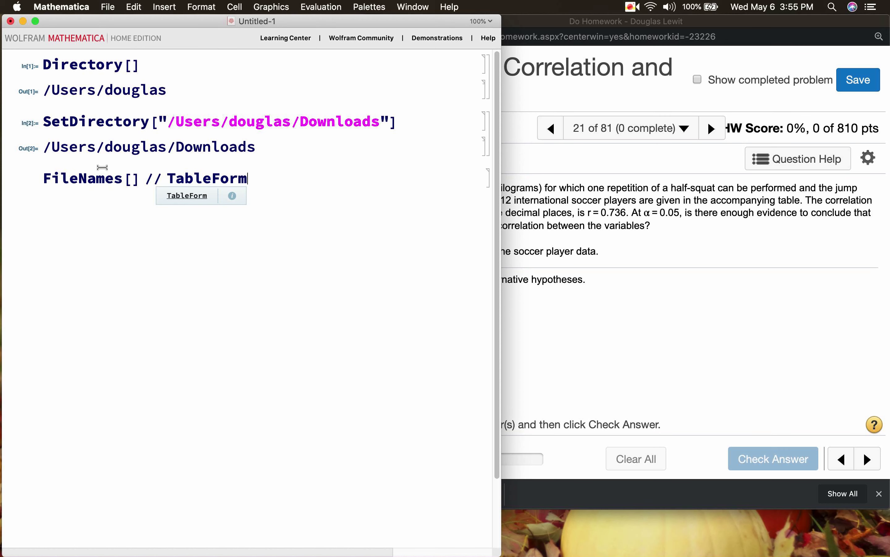
key("shift+Return")
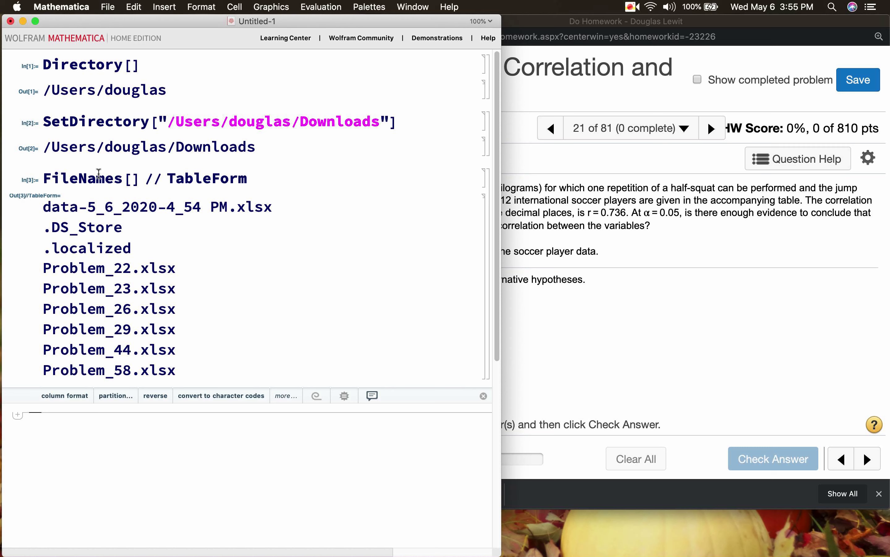
Start a RenameFile input and copy the downloaded name data-5_6_2020-4_54 PM.xlsx
left_click(43, 209)
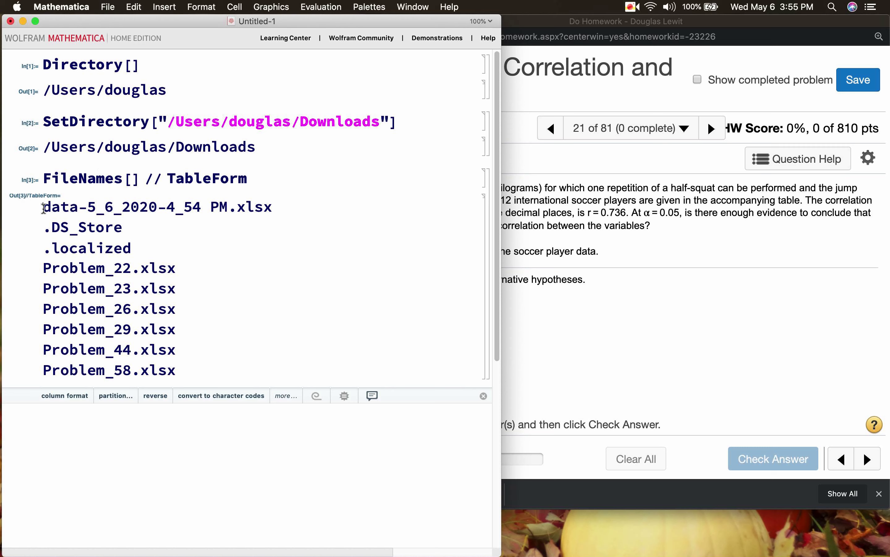
left_click_drag(43, 208, 269, 206)
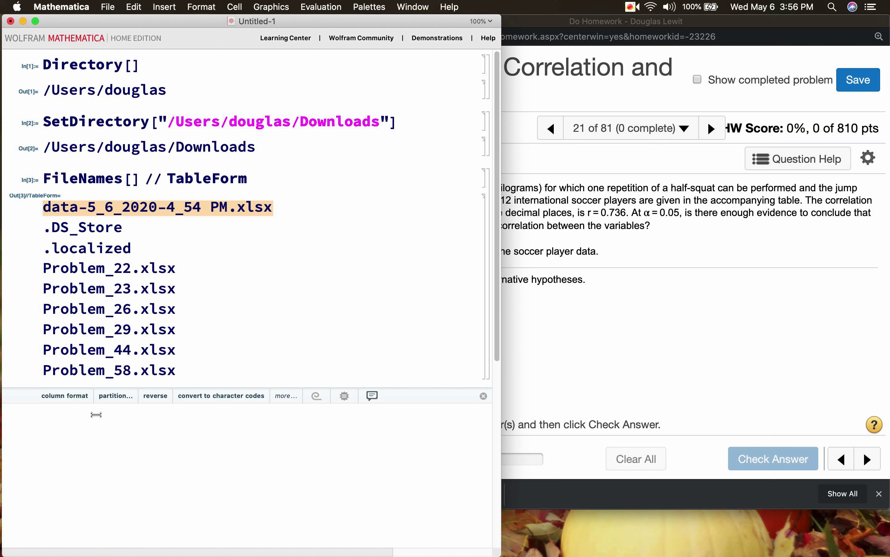
left_click(111, 413)
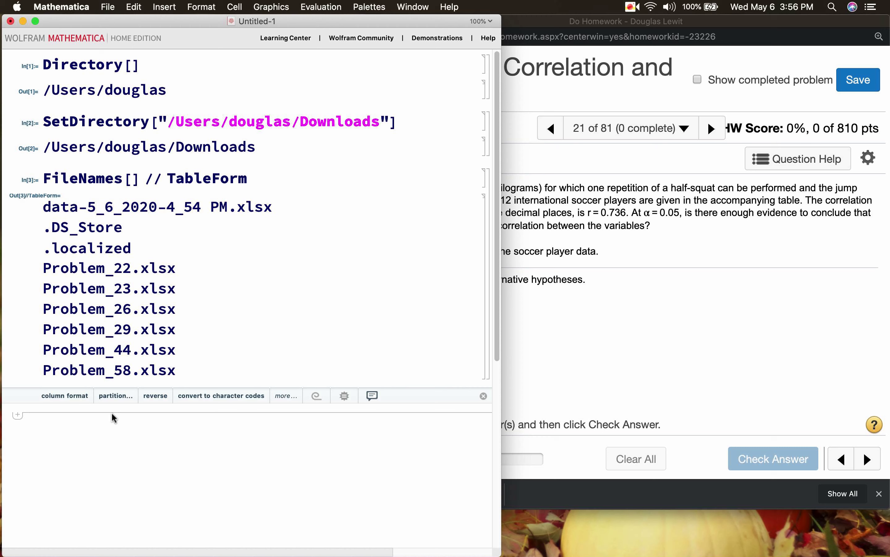
type("R")
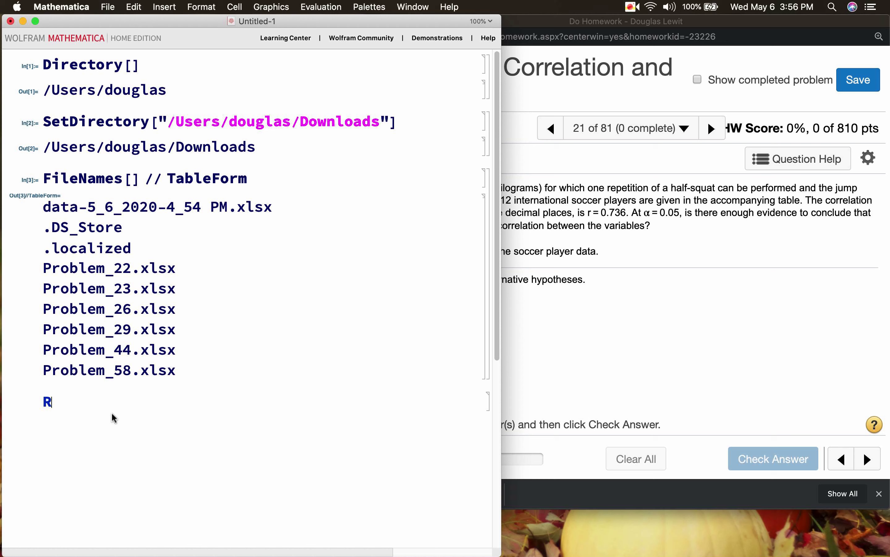
type("enameFile[")
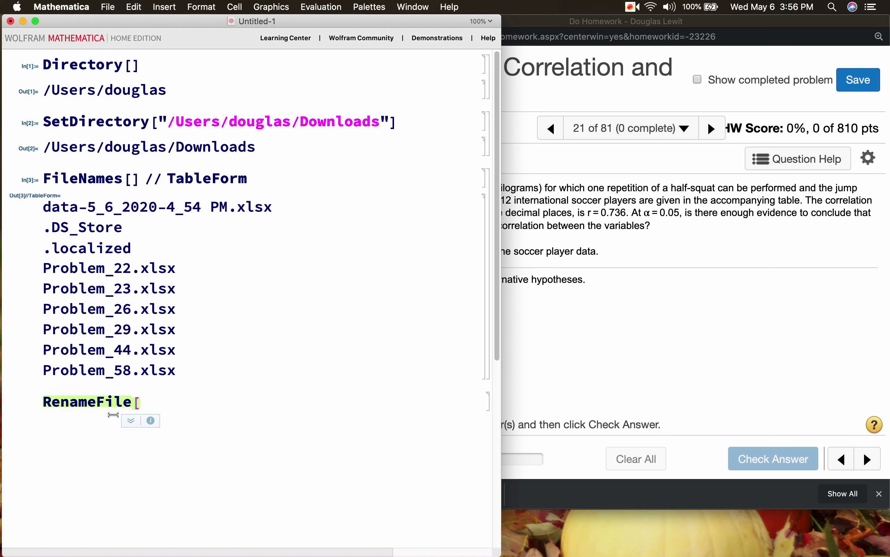
left_click(44, 206)
left_click(44, 206)
left_click(46, 206)
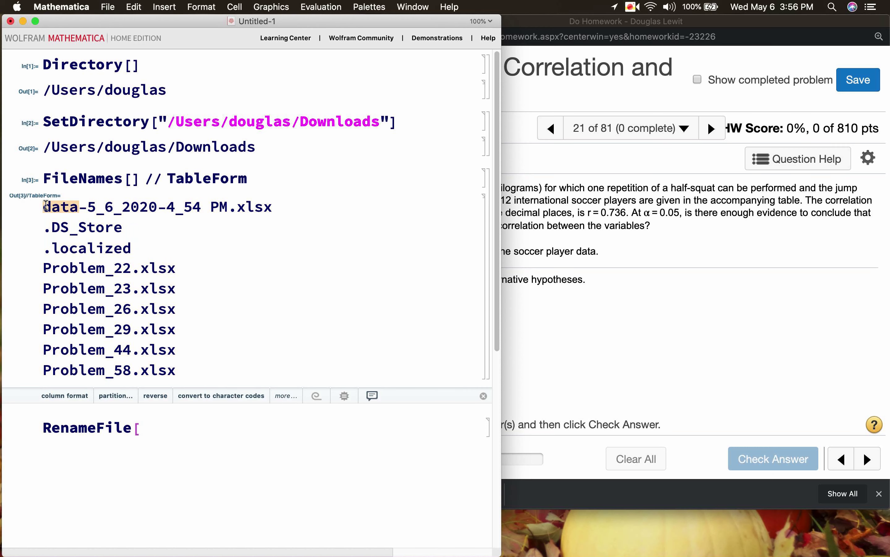
left_click_drag(45, 206, 271, 207)
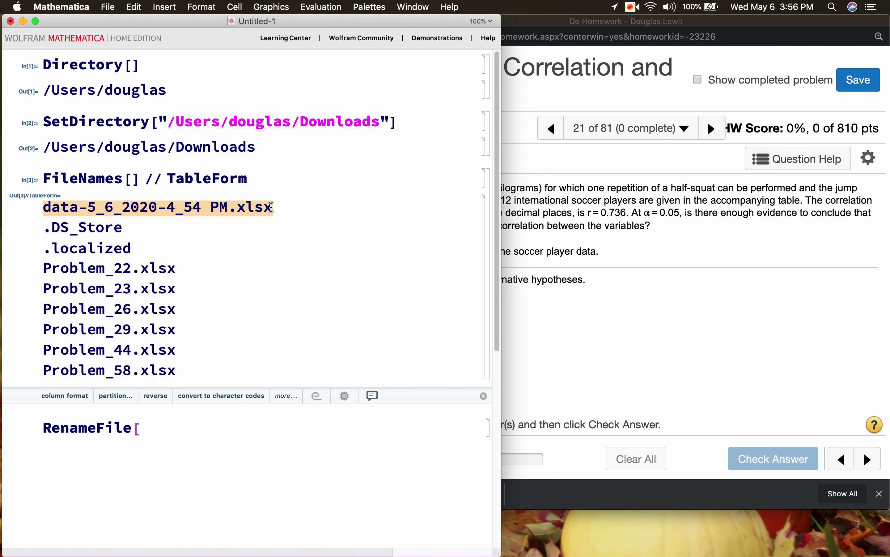
key("super+c")
Complete the RenameFile call with the new name "Problem_21.xlsx" and evaluate it
left_click(158, 429)
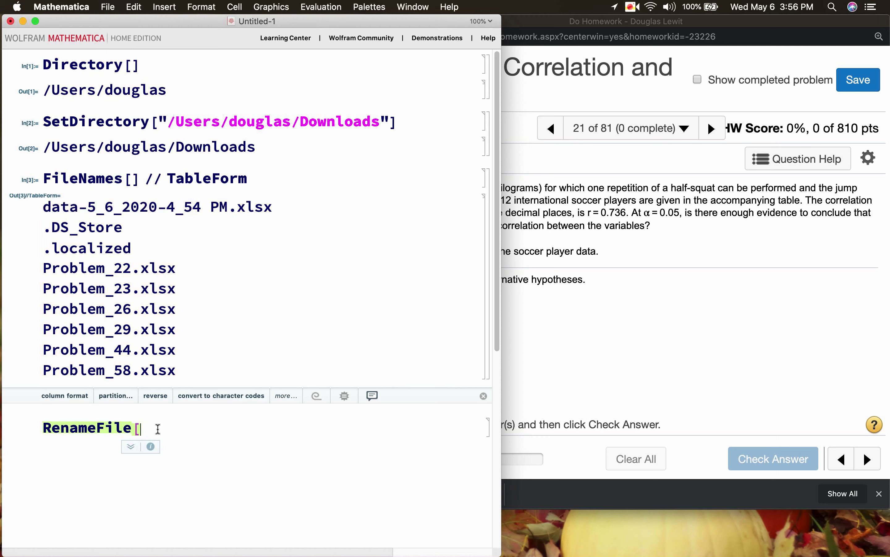
key("super+v")
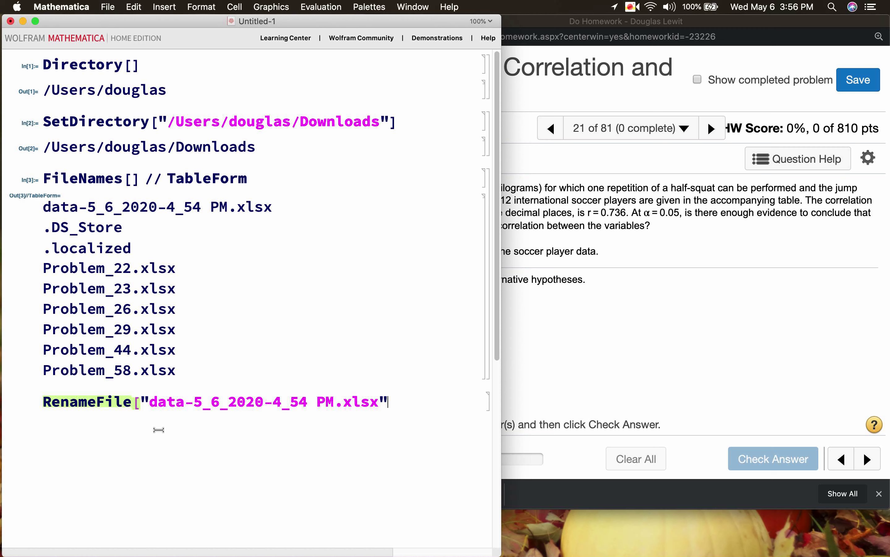
type(", \"Problem_")
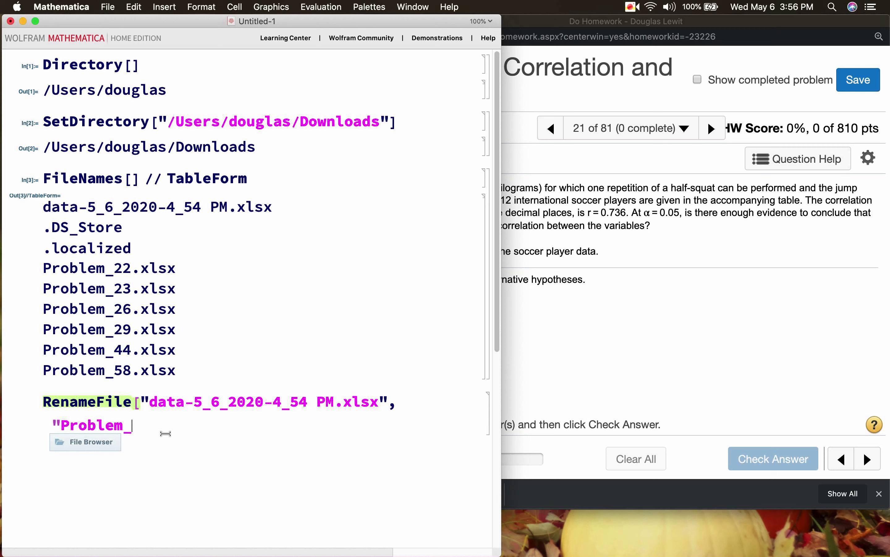
type("21.xlsx\"")
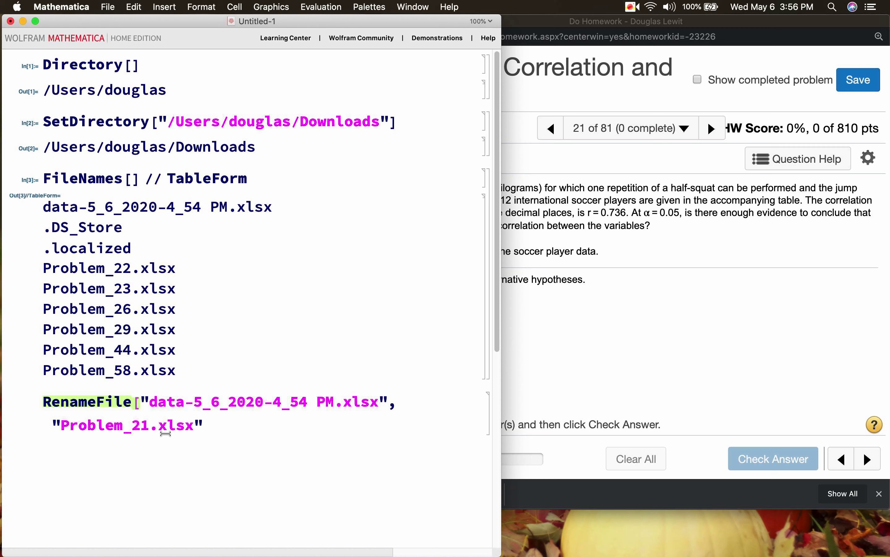
type("]")
key("shift+Return")
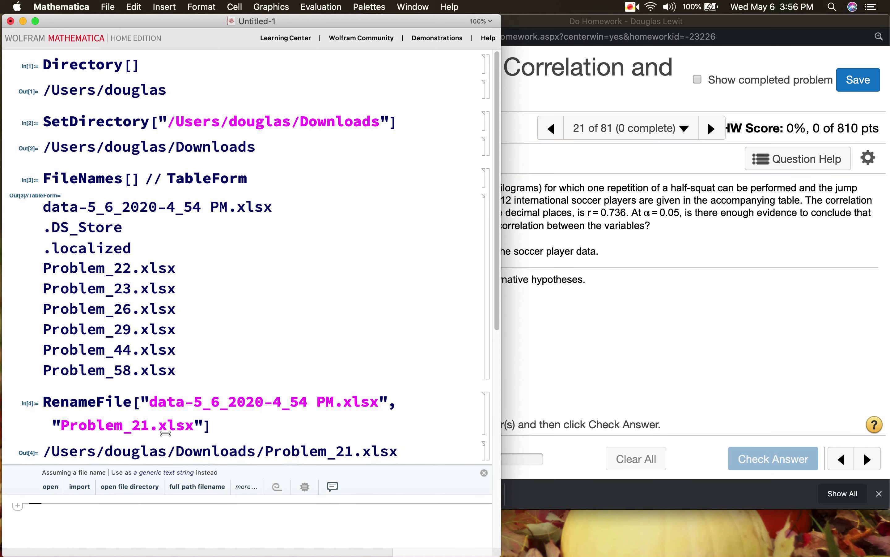
Import Problem_21.xlsx into myData with Import["Problem_21.xlsx", "Data"]
scroll(185, 417, "down", 5)
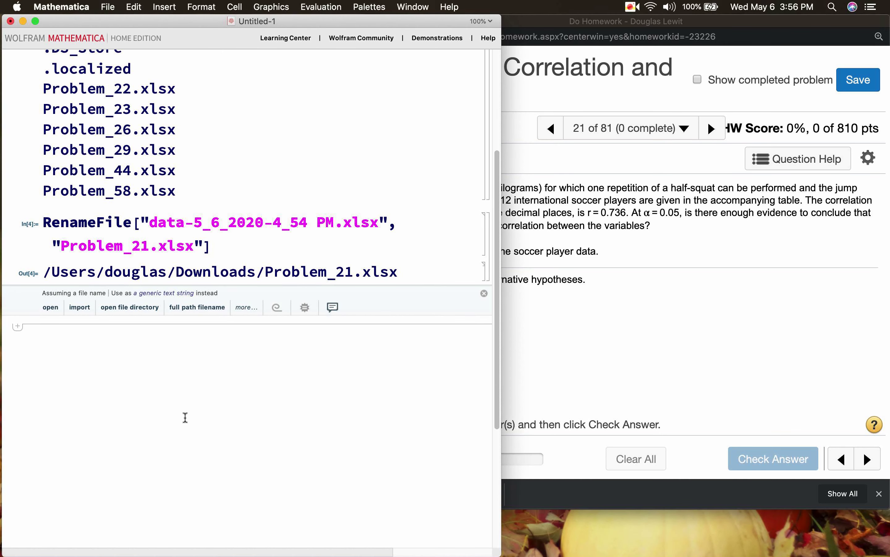
type("my")
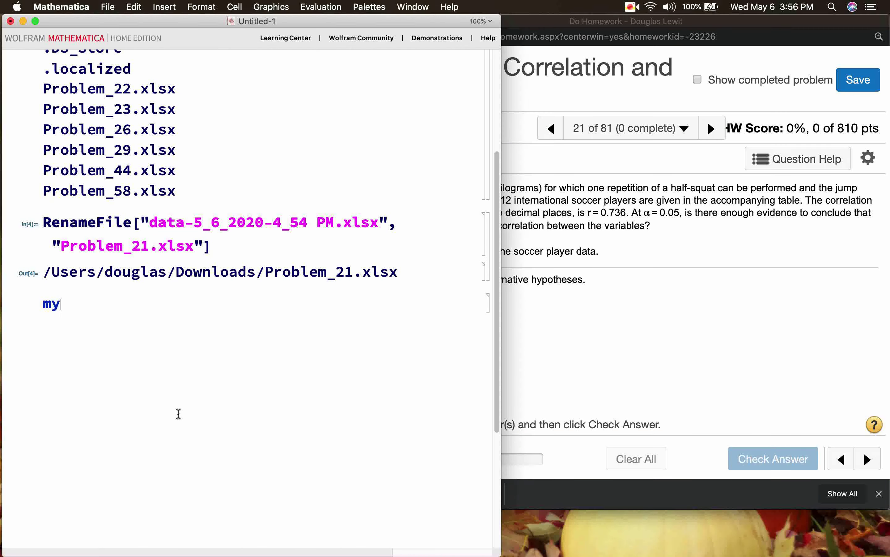
type("Data = Impor")
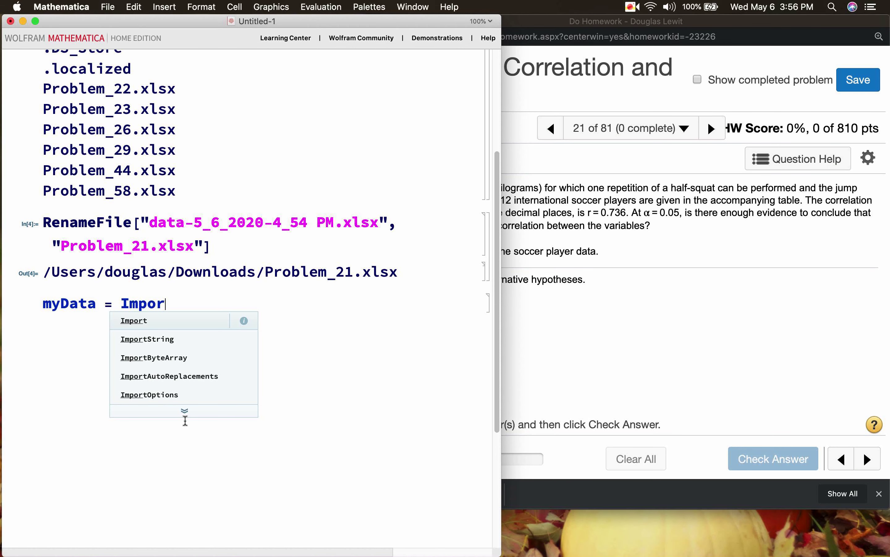
type("t[\"")
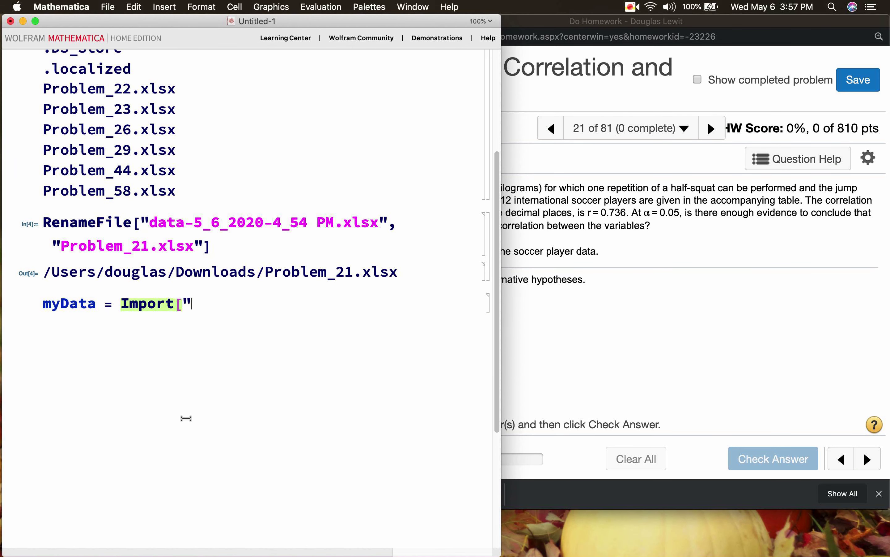
type("Proble")
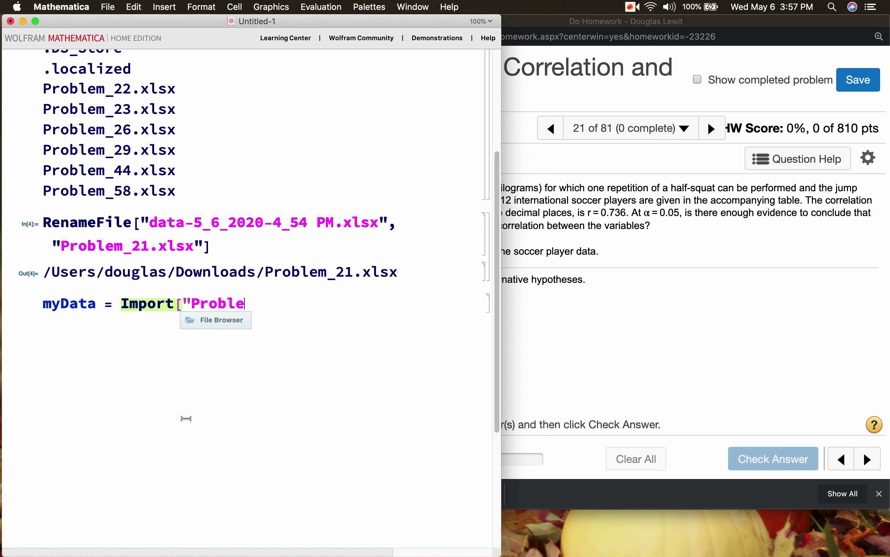
type("m_21.xlsx\", \"Data\"")
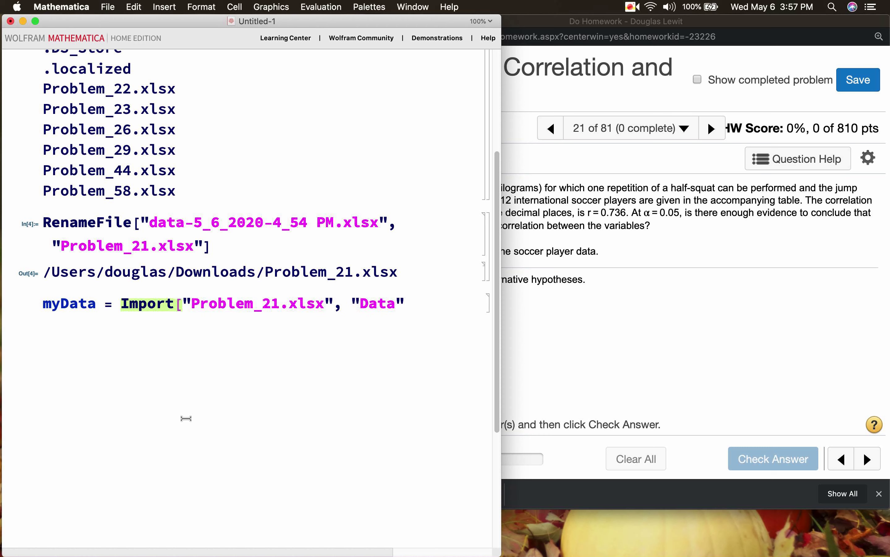
type("]")
key("shift+Return")
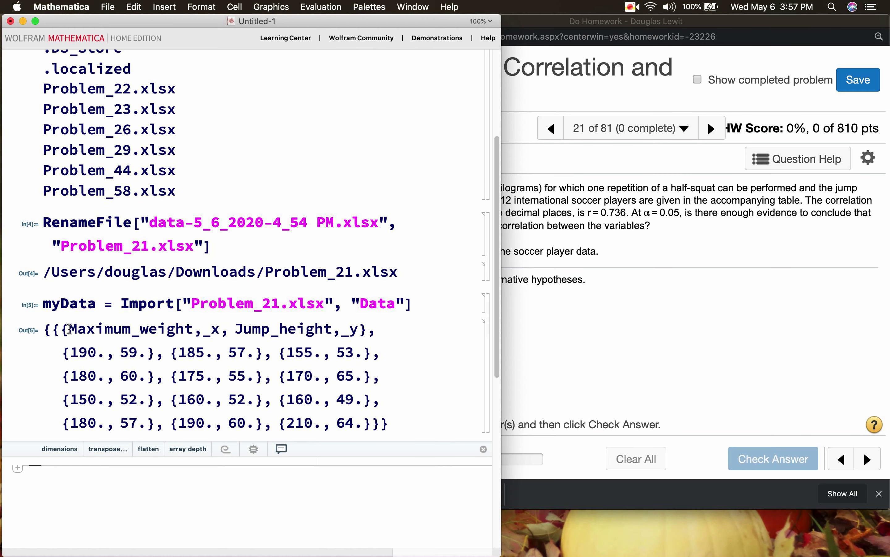
Remove the extra brace level with myData = Flatten[myData, 1]
left_click_drag(69, 329, 43, 329)
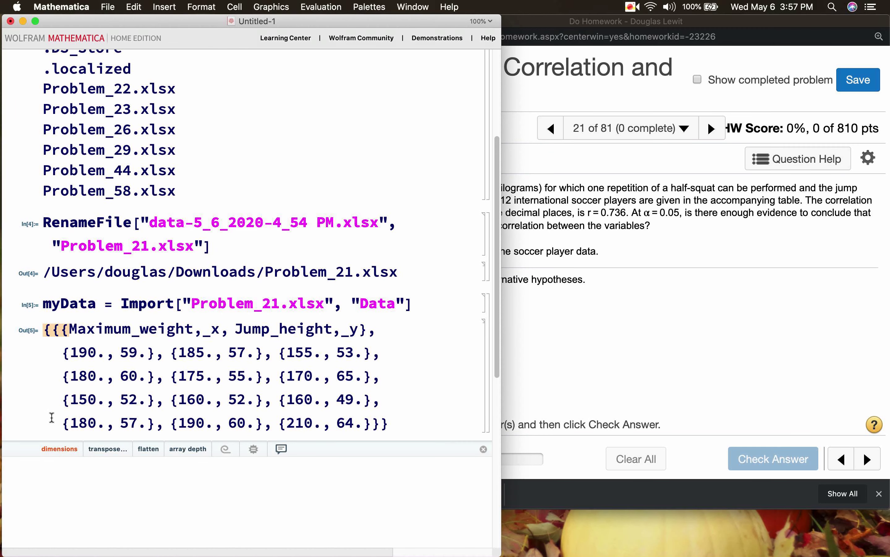
left_click(63, 475)
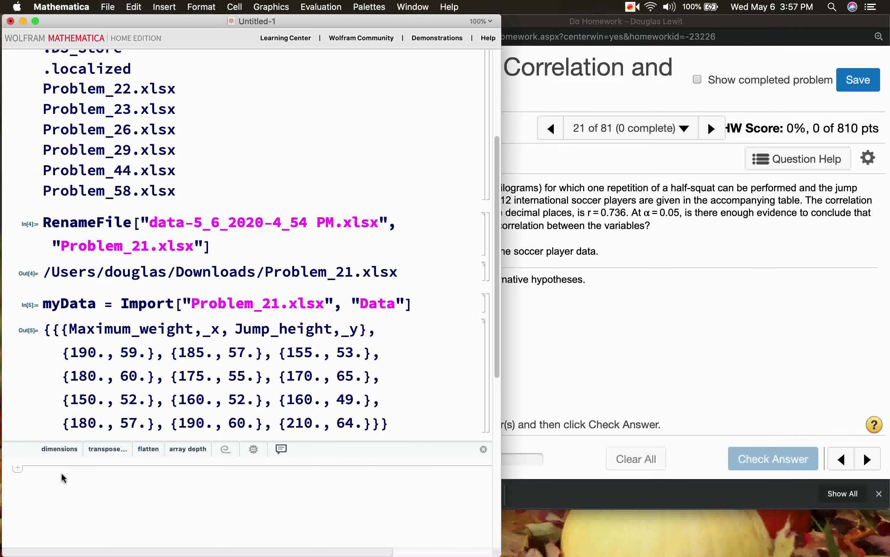
type("m")
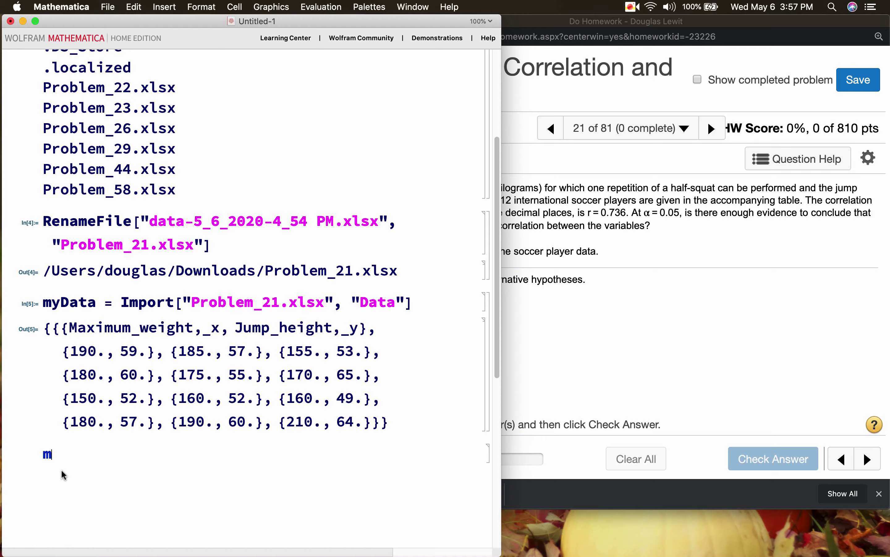
type("yData = Fla")
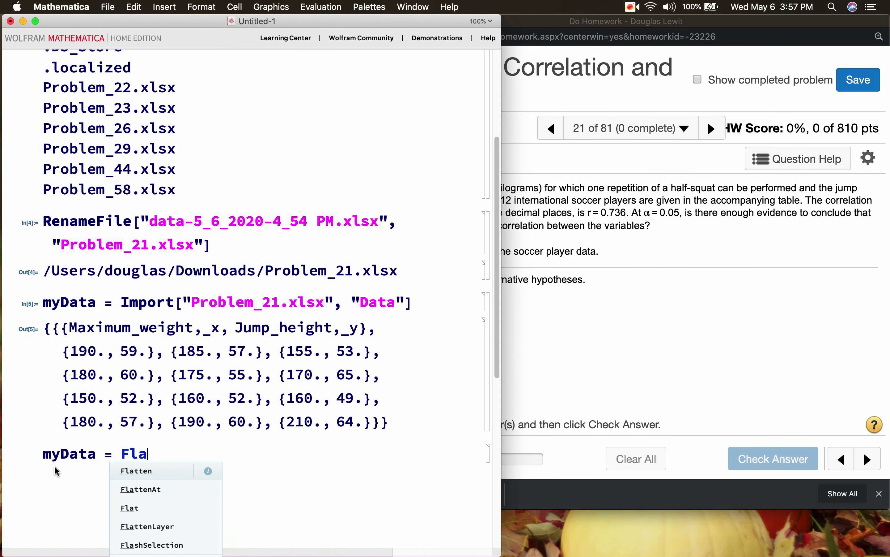
type("tten[myData")
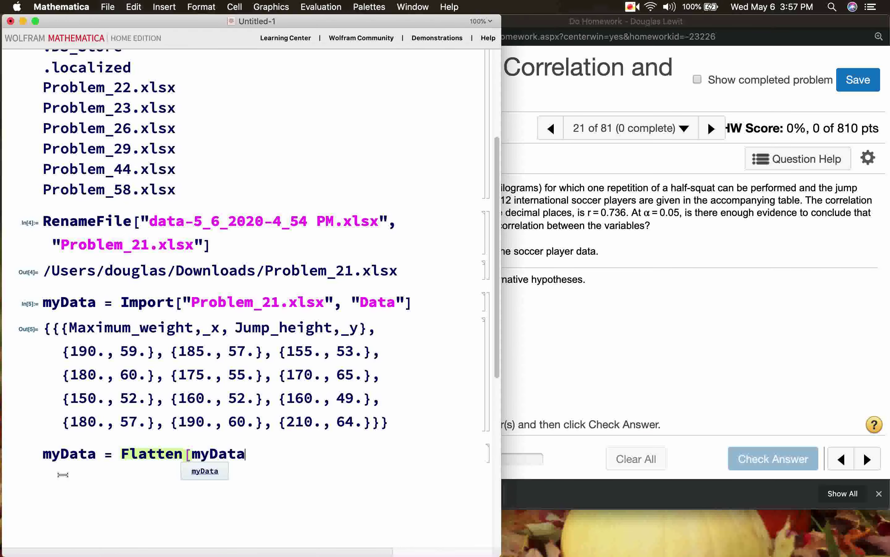
type(", 1]")
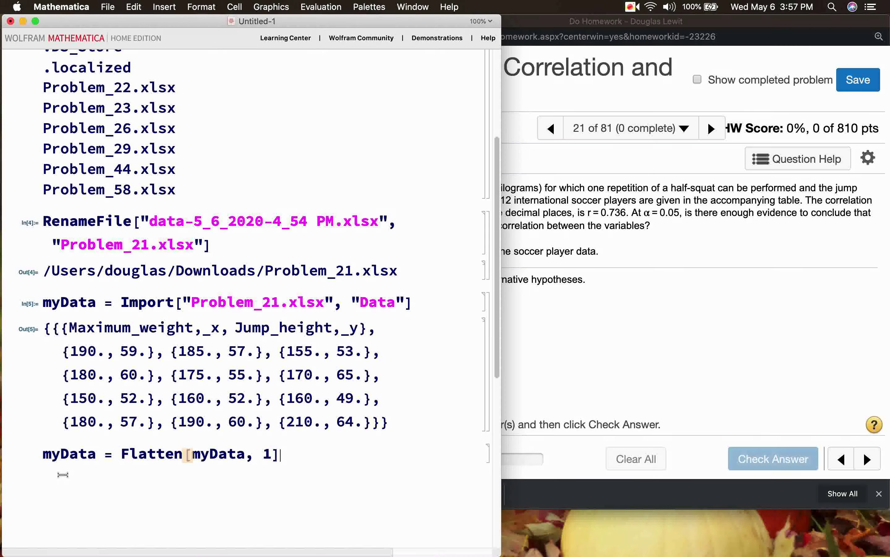
key("shift+Return")
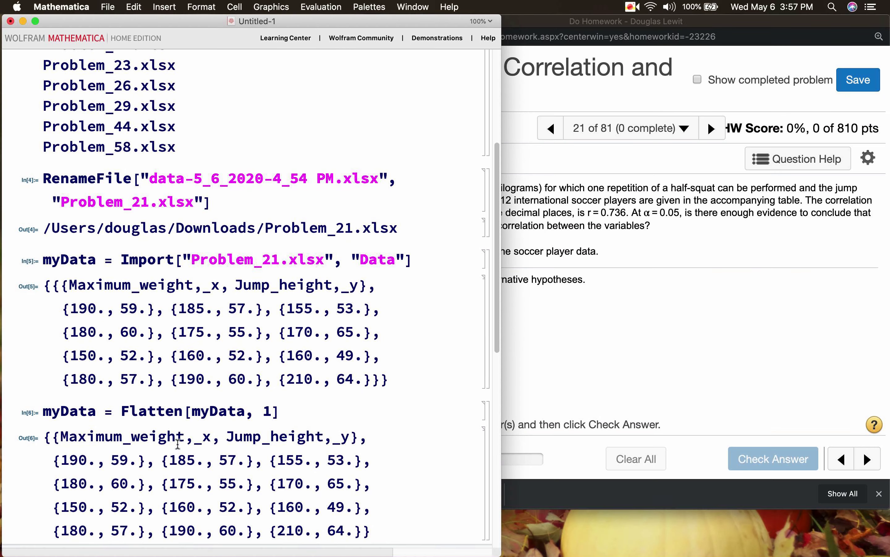
left_click(568, 395)
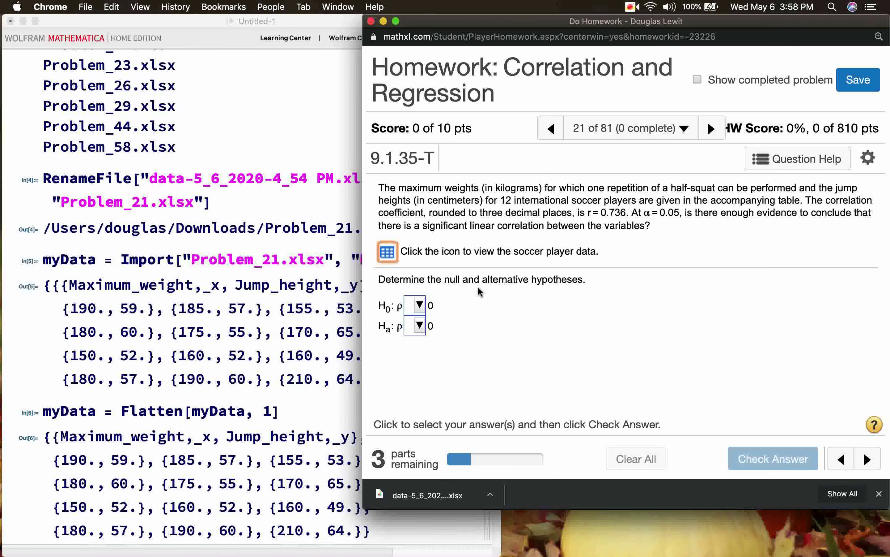
left_click(325, 405)
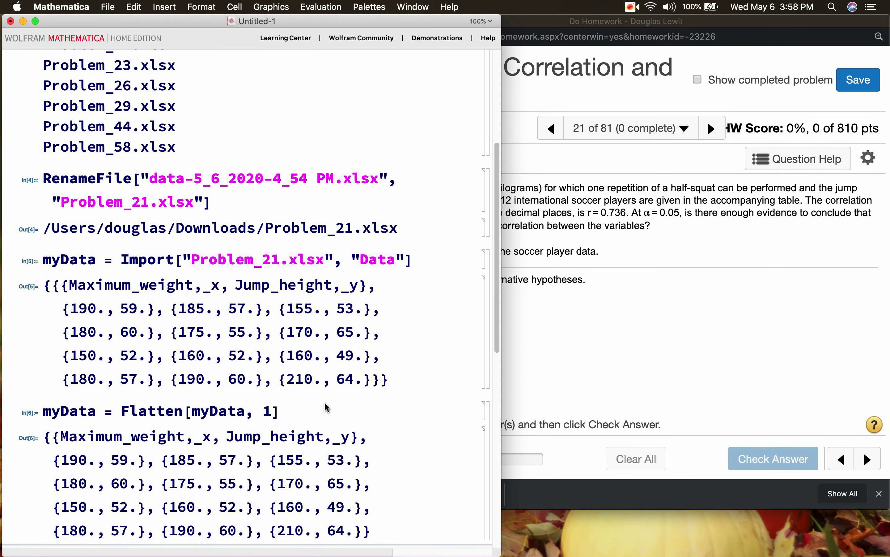
scroll(325, 407, "down", 5)
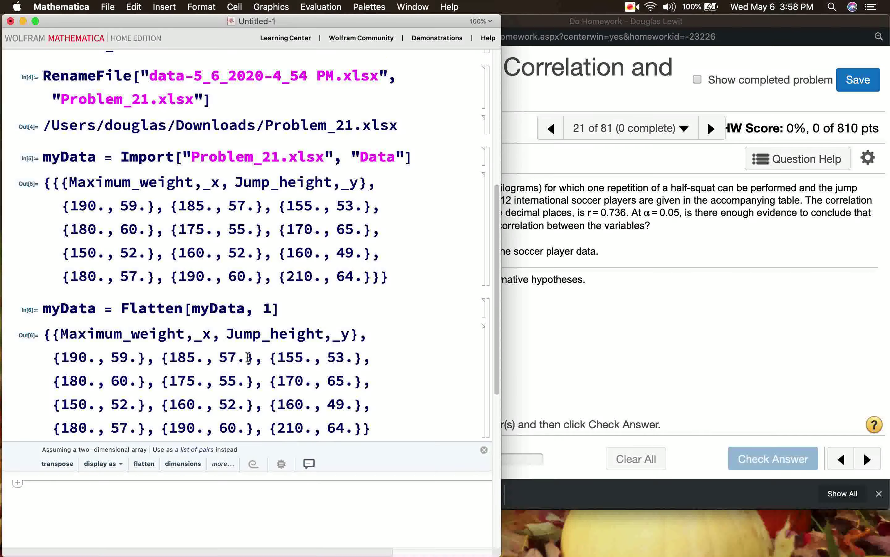
scroll(236, 346, "down", 3)
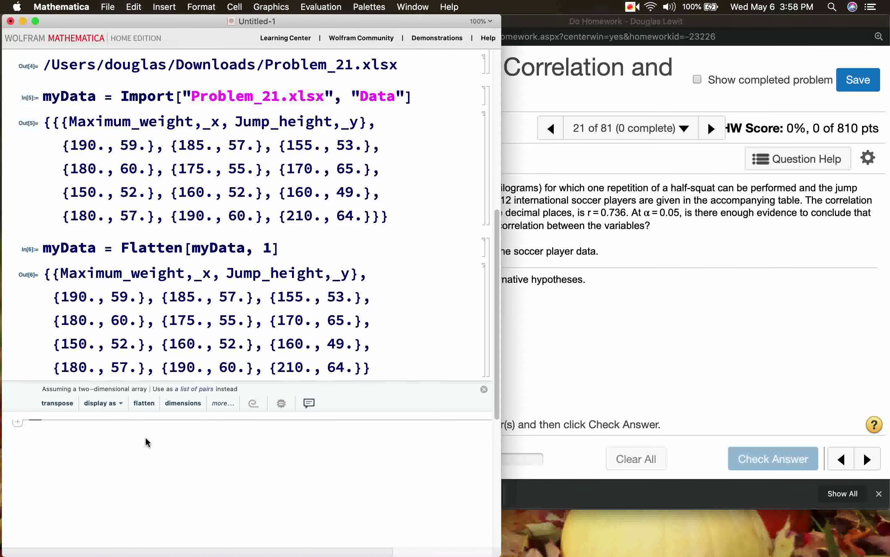
Drop the header row from myData using Rest[myData]
type("myData")
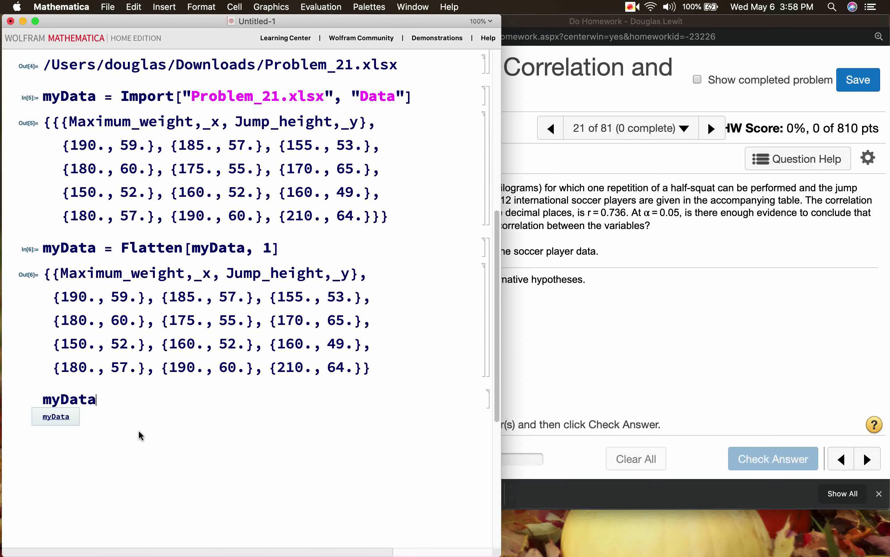
type(" = Res")
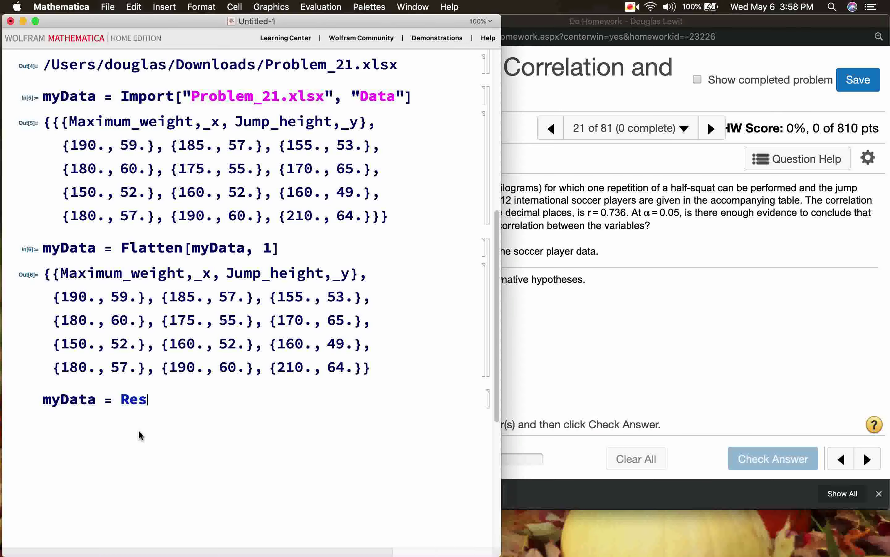
type("t[myData]")
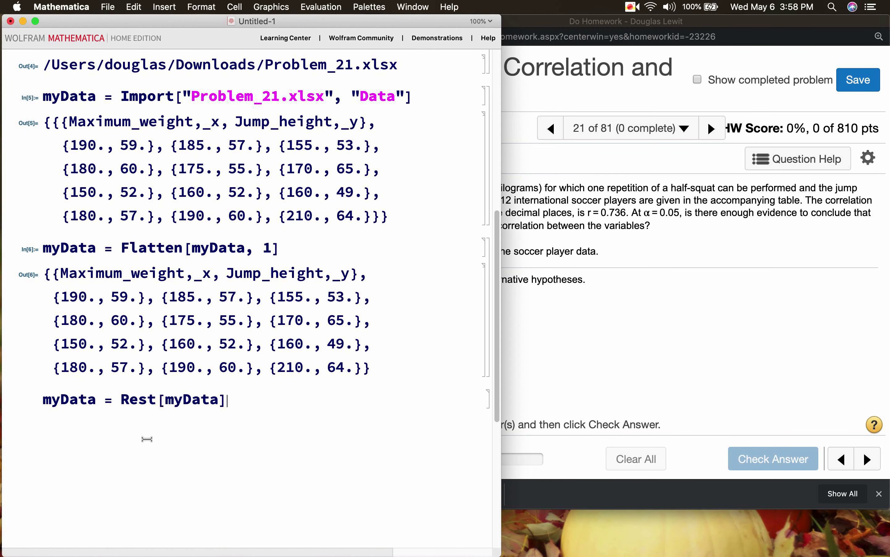
key("shift+Return")
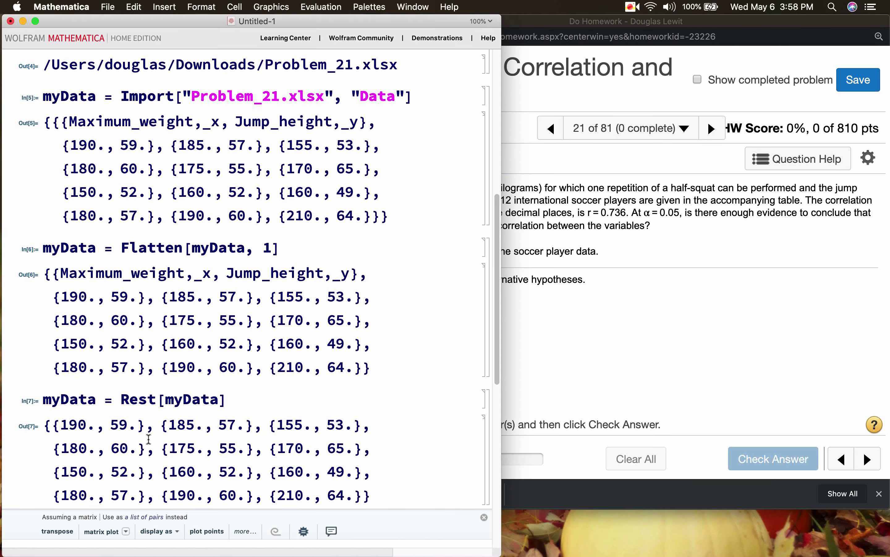
scroll(188, 434, "down", 3)
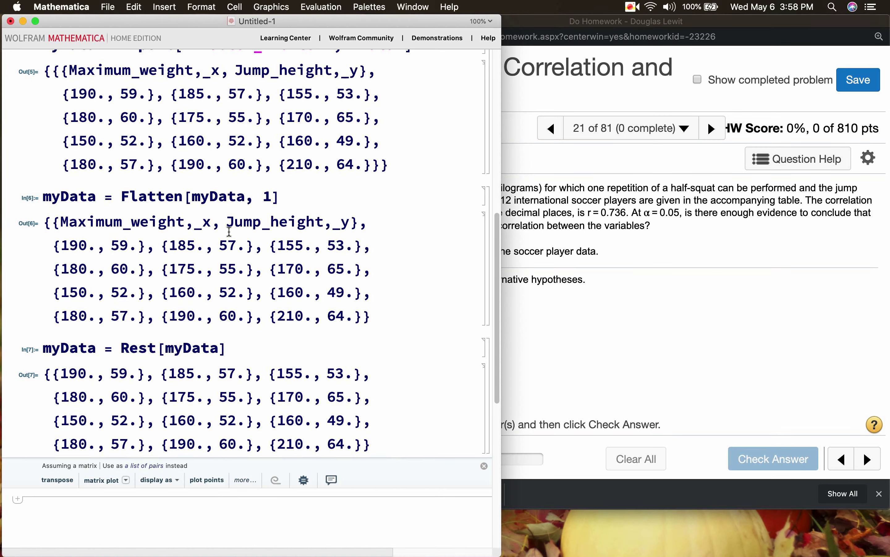
scroll(234, 396, "down", 3)
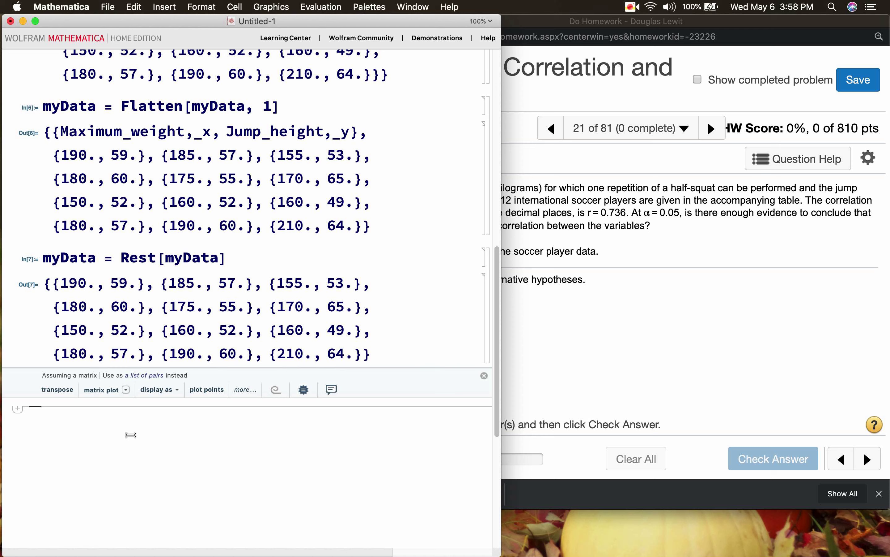
Confirm Length[myData] is 12, then bring the MathXL problem forward
type("Length")
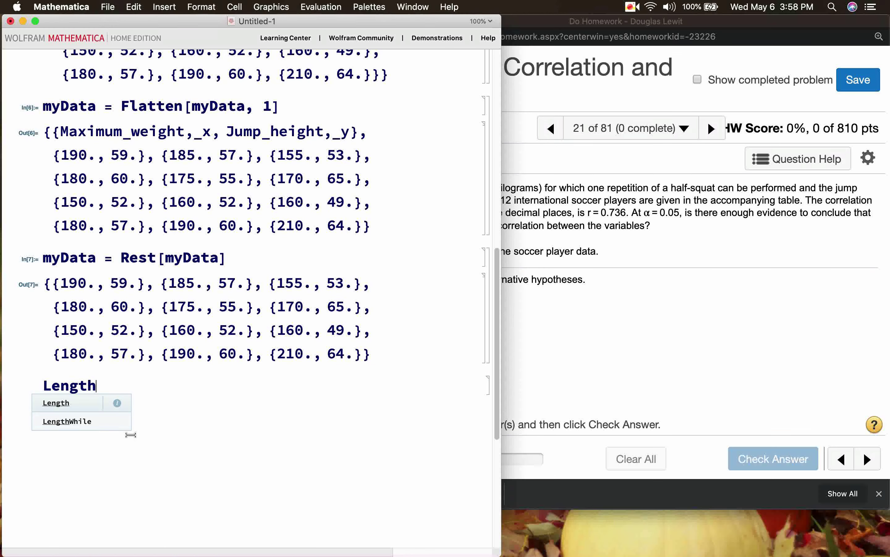
type("[myData]")
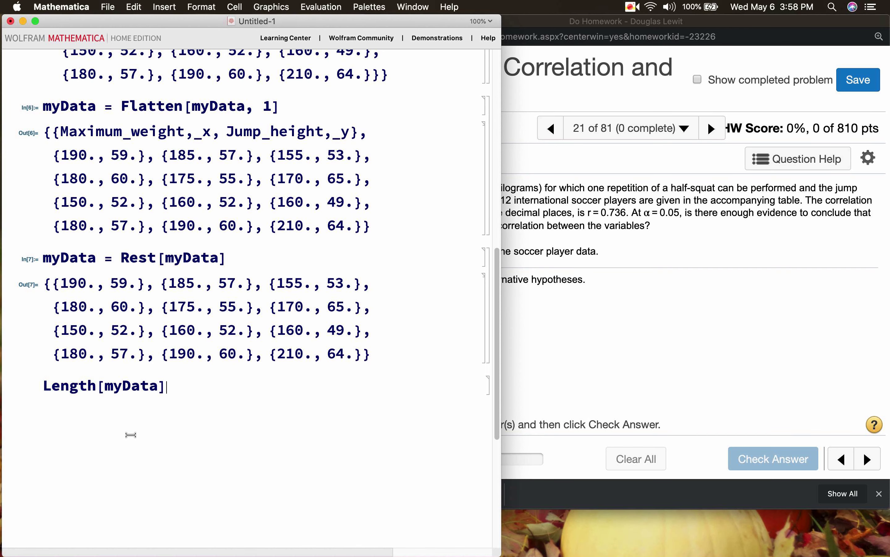
key("shift+Return")
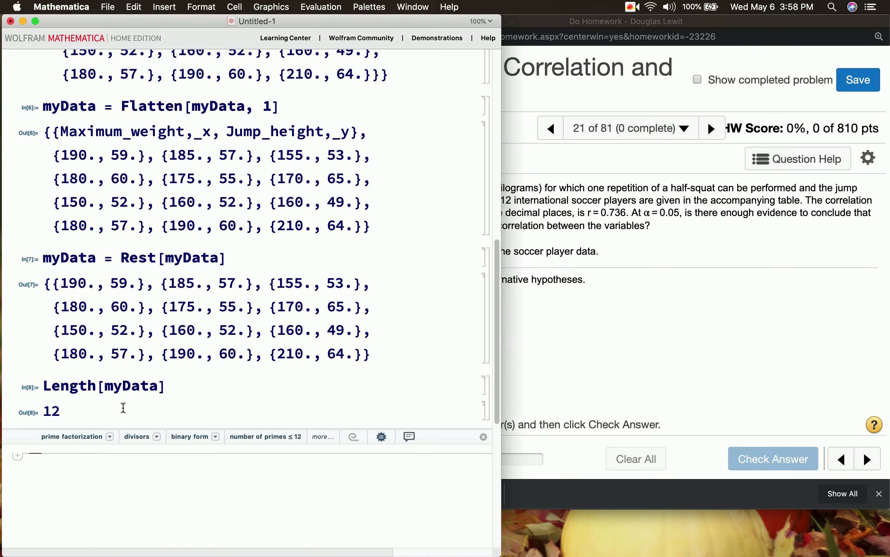
scroll(149, 377, "down", 5)
left_click(585, 364)
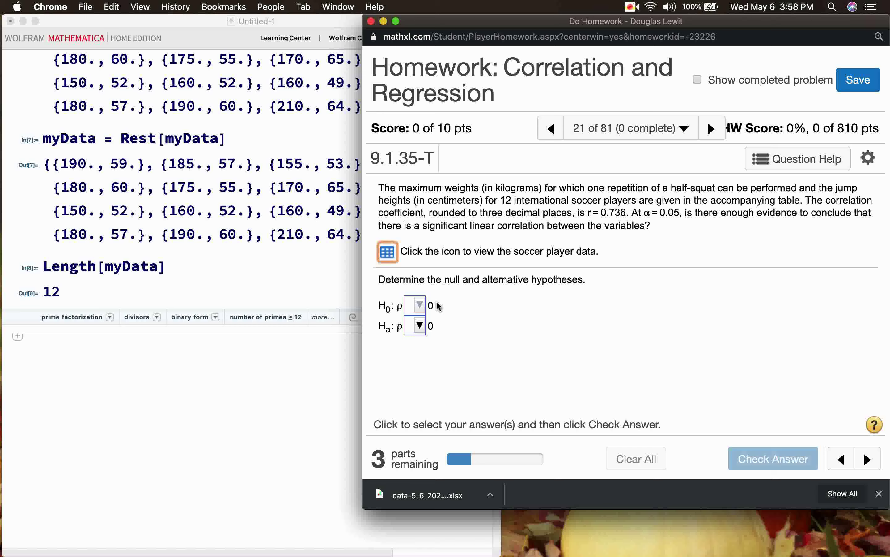
Answer the hypotheses as H0: ρ = 0 and Ha: ρ ≠ 0 and check the answer
left_click(421, 306)
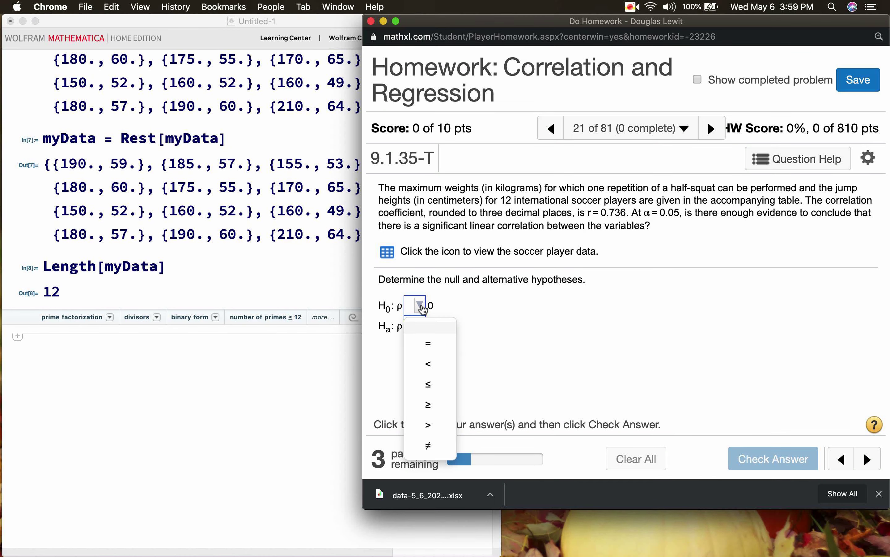
left_click(428, 342)
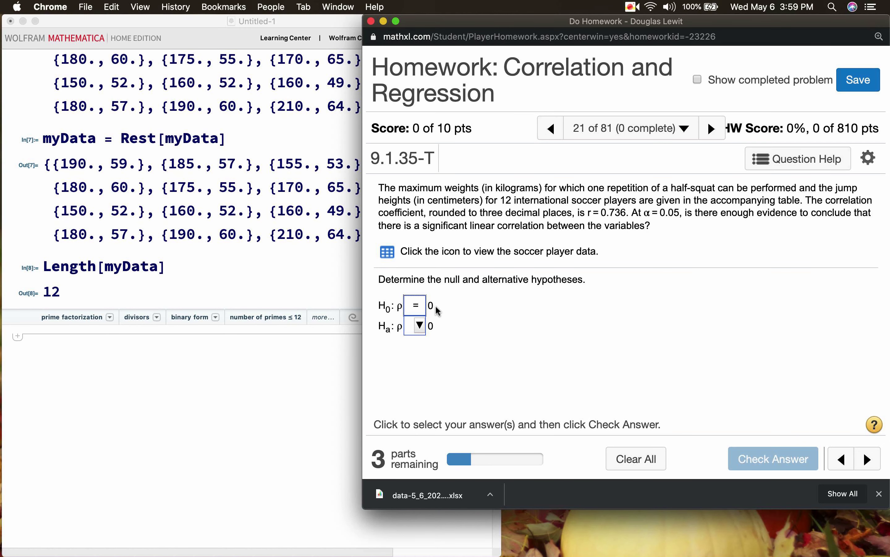
left_click(420, 325)
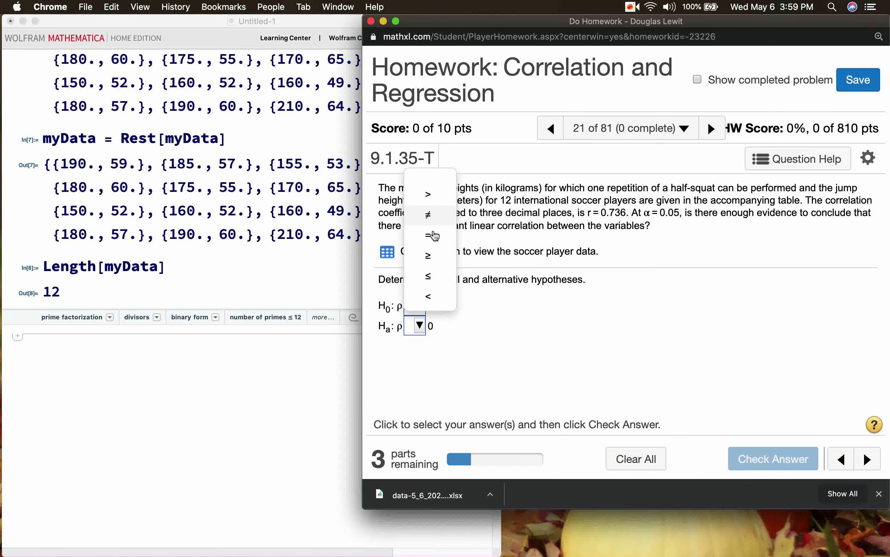
left_click(433, 221)
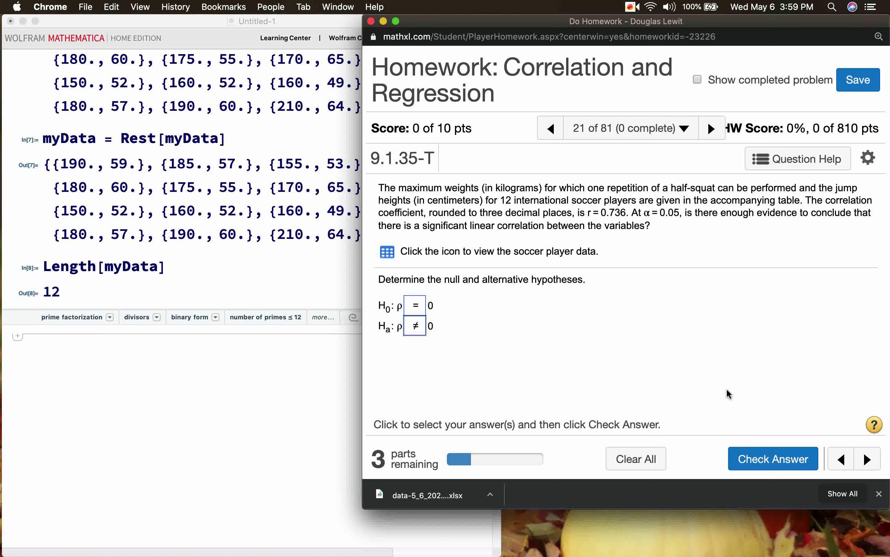
left_click(769, 460)
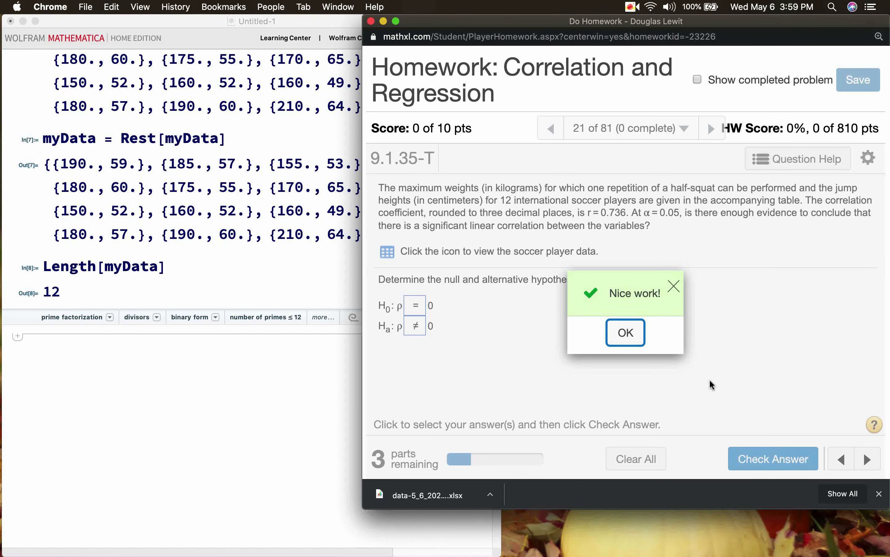
Dismiss the Nice work! message and move the MathXL window aside to reveal the notebook
left_click(627, 334)
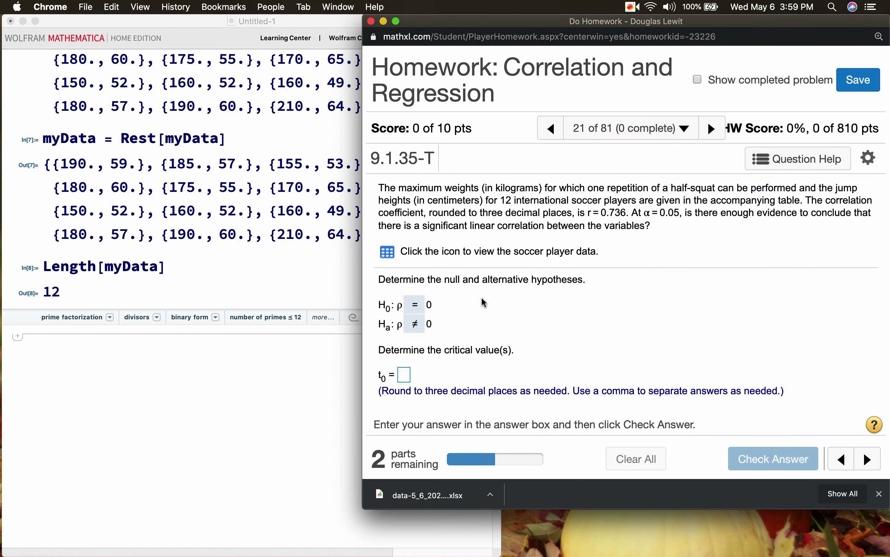
left_click(147, 358)
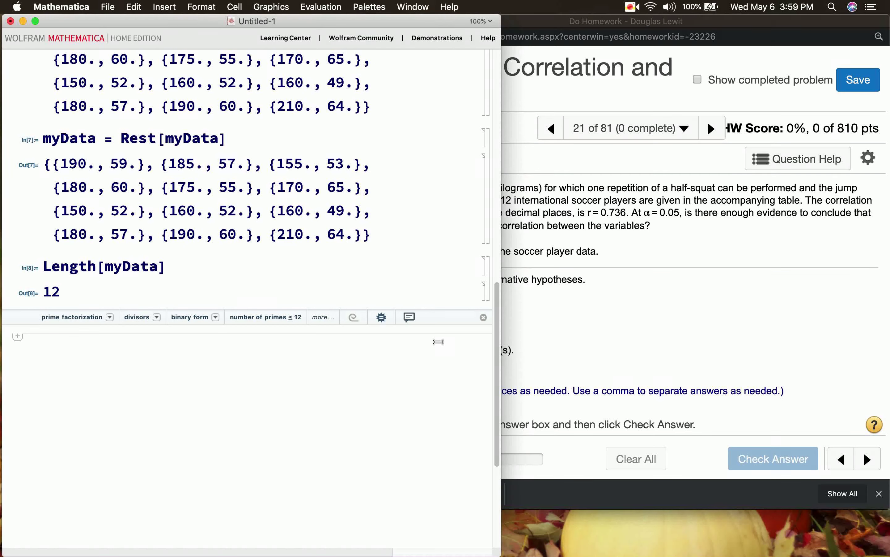
left_click(598, 317)
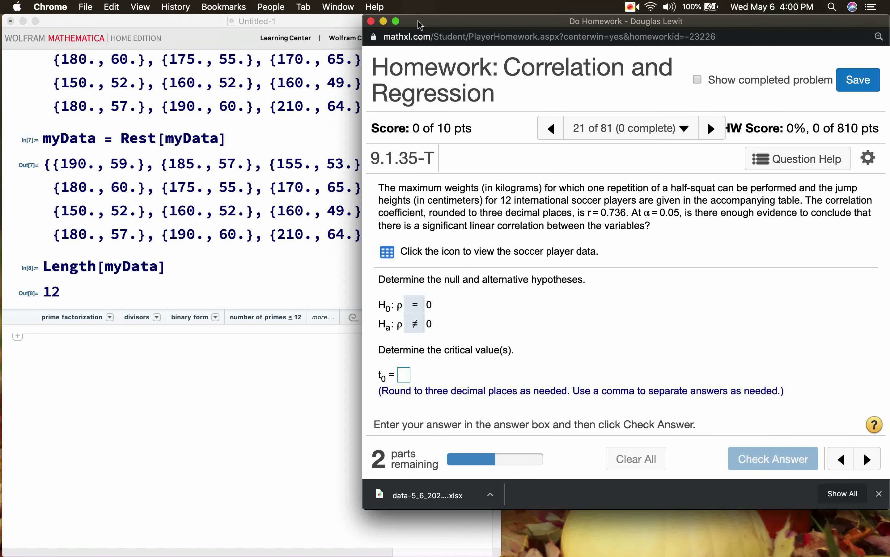
left_click_drag(418, 20, 580, 16)
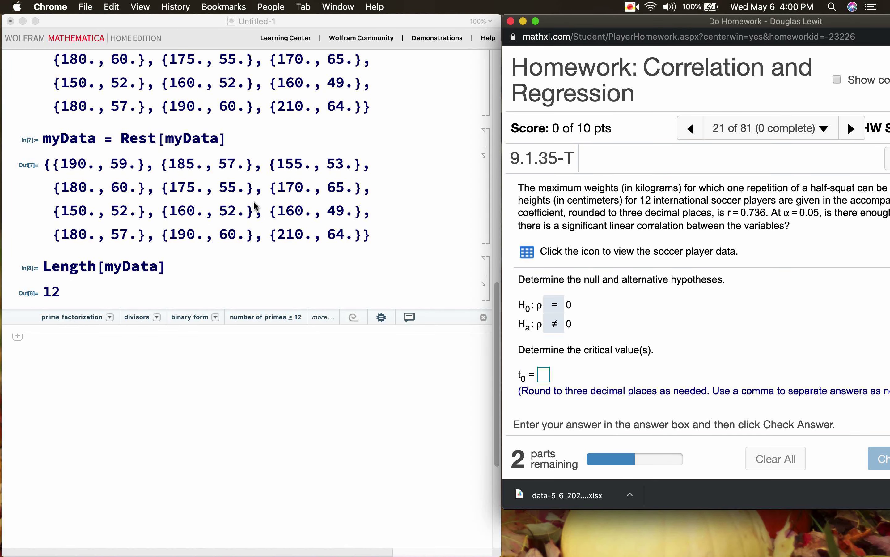
left_click(43, 357)
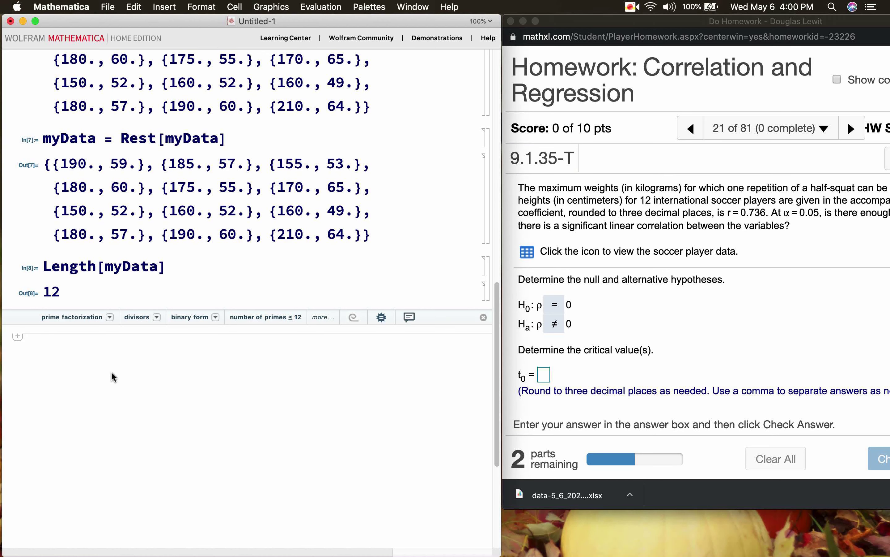
Compute InverseCDF[StudentTDistribution[10], 1 - 0.05/2], giving the critical t 2.228138851986274
type("St")
key("BackSpace")
key("BackSpace")
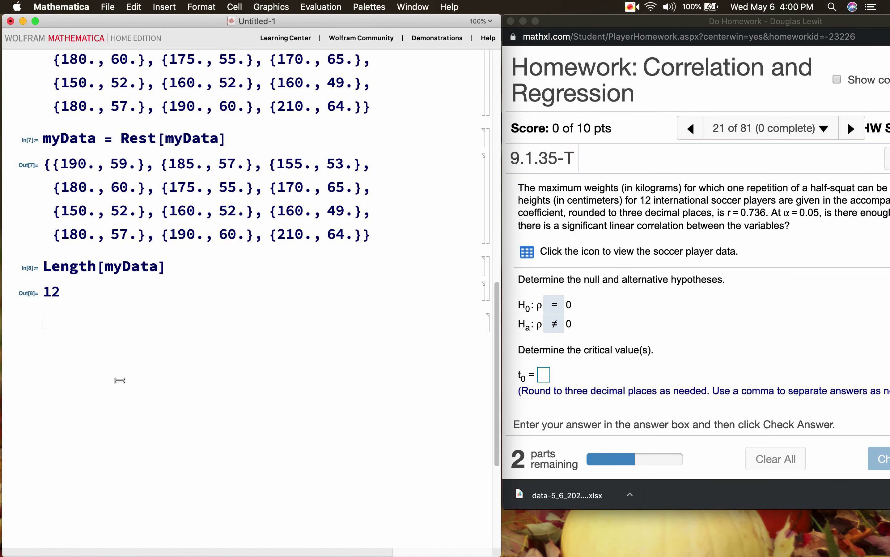
type("PDF")
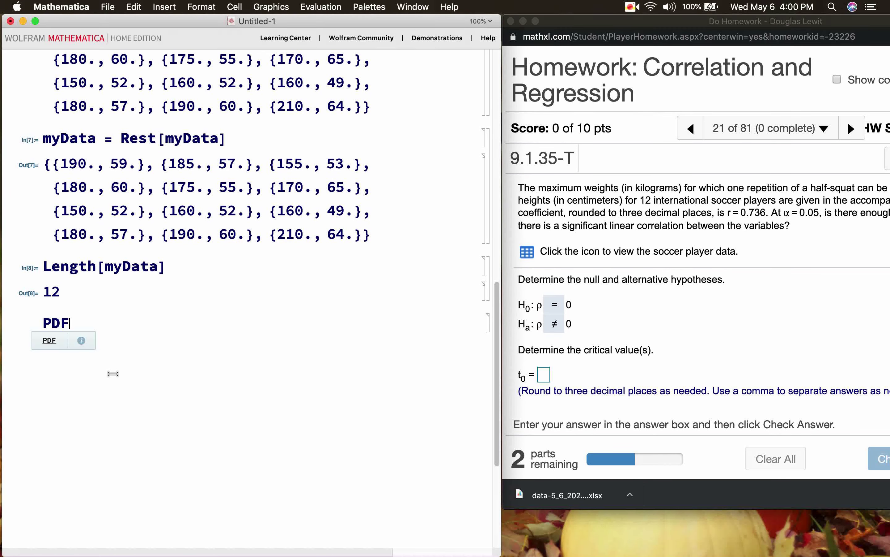
key("BackSpace")
key("BackSpace")
key("BackSpace")
type("CDF[")
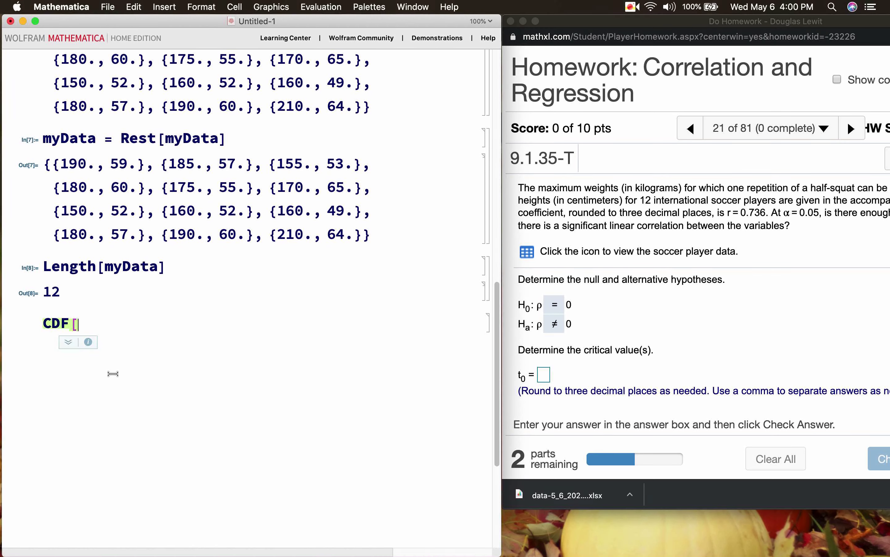
key("BackSpace")
key("BackSpace")
key("BackSpace")
key("BackSpace")
type("Inv")
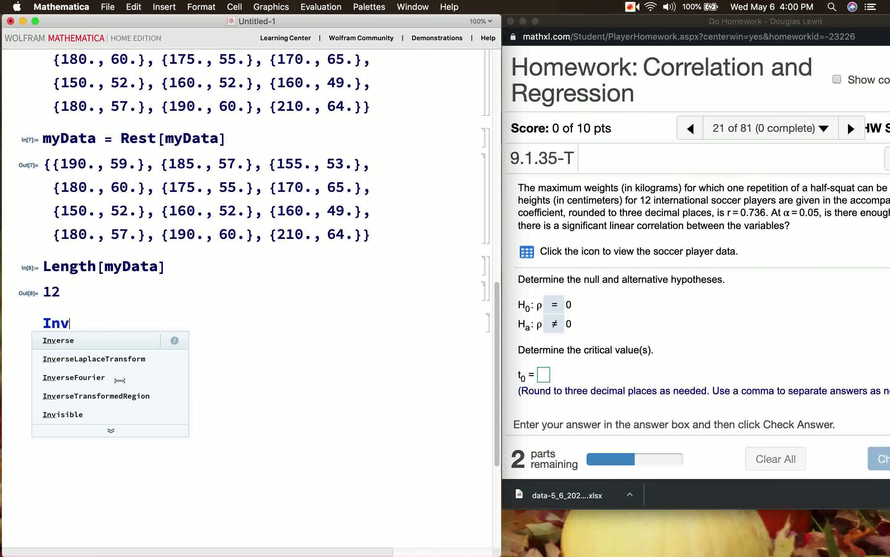
type("erseCDF")
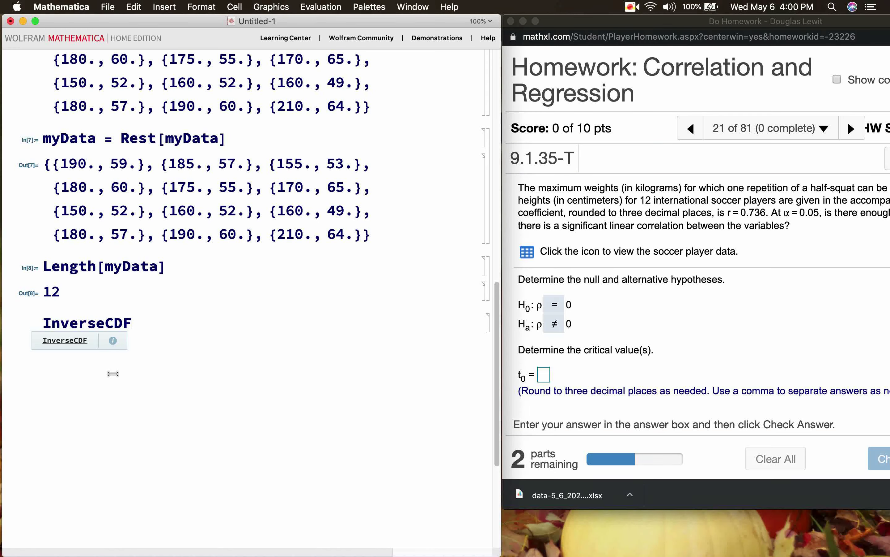
type("[S")
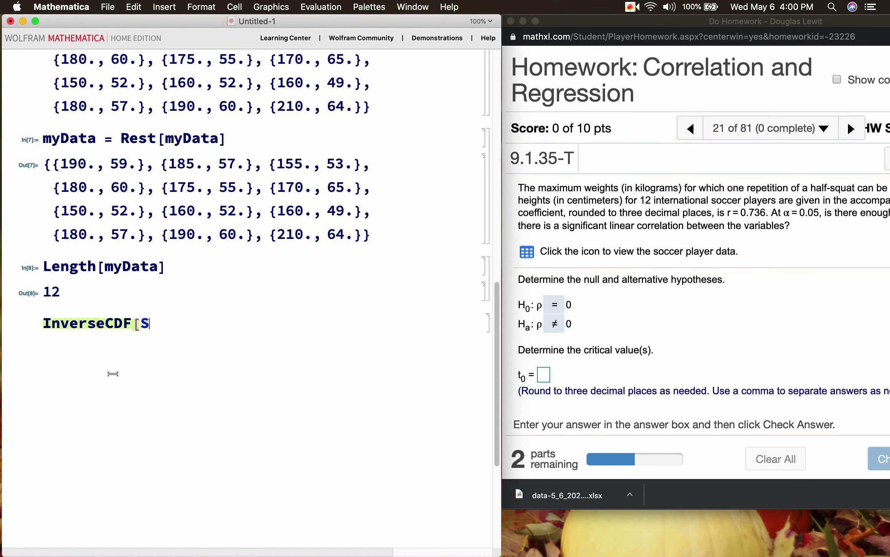
type("tudentTD")
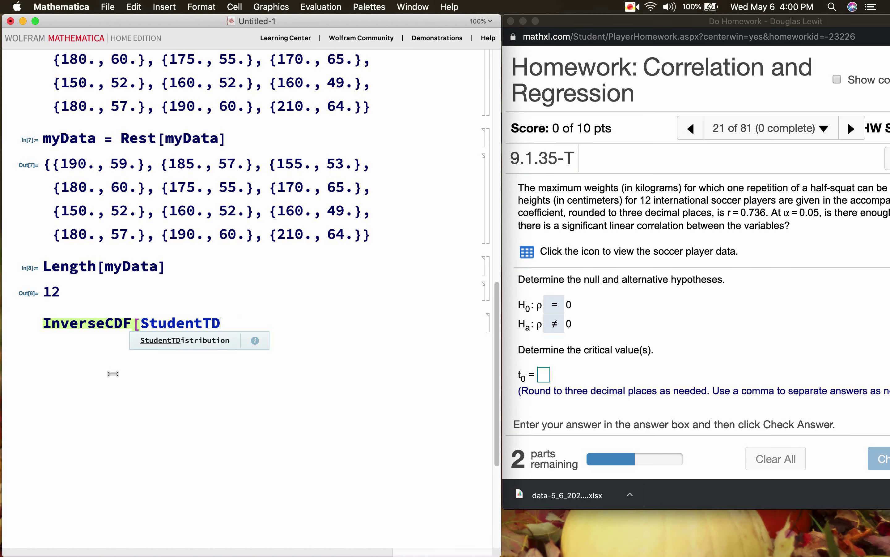
type("istribution[")
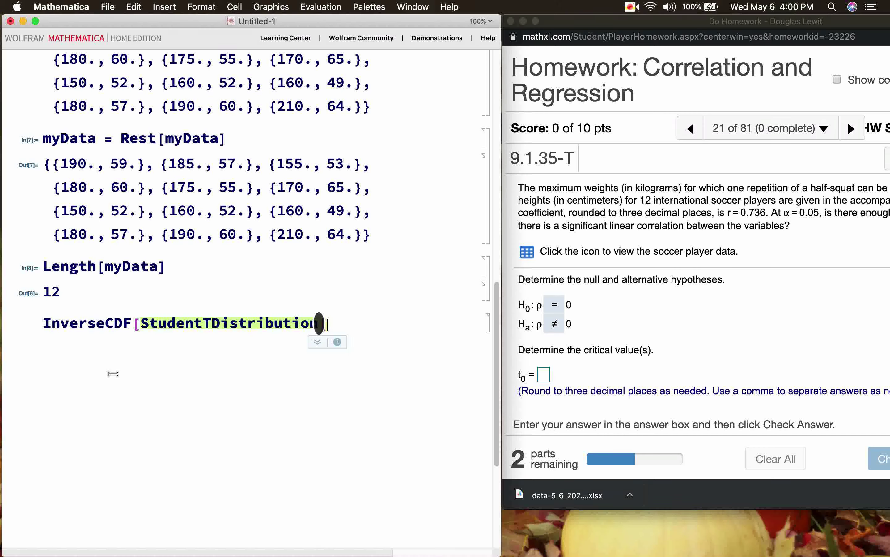
type("10]")
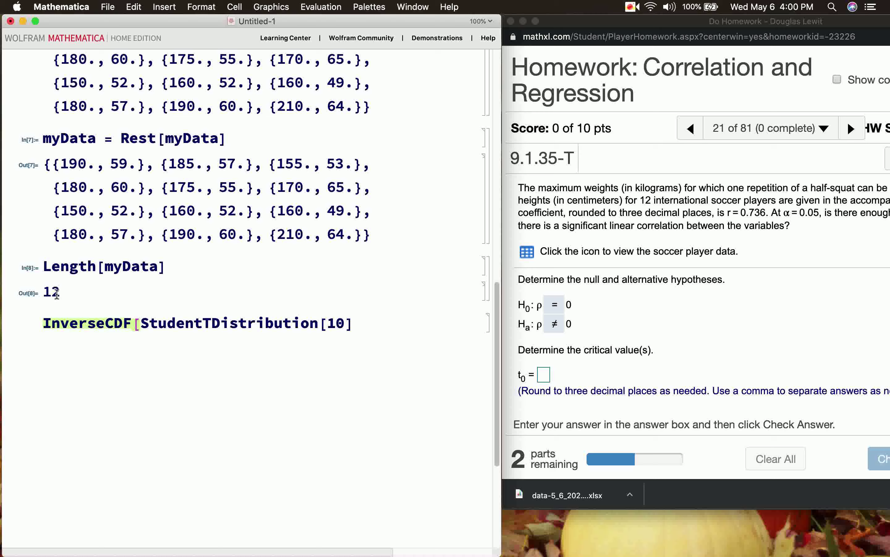
left_click_drag(44, 291, 62, 289)
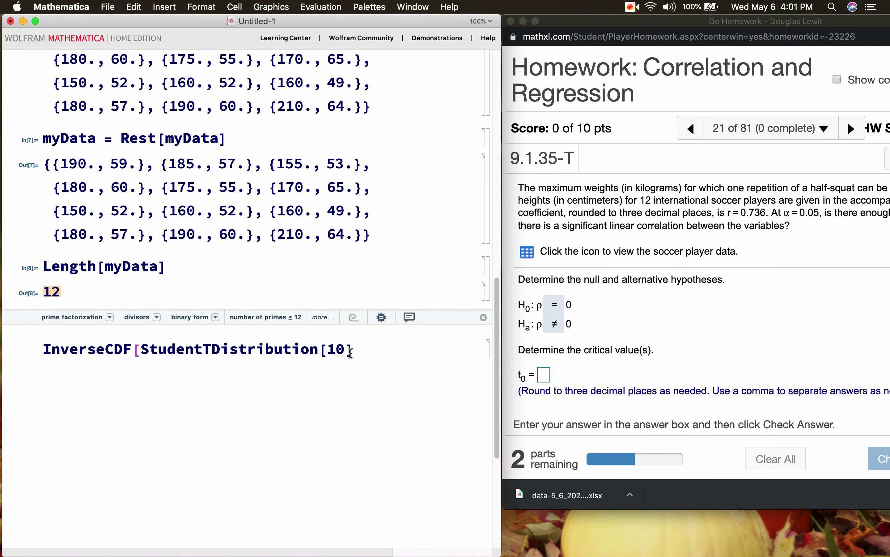
left_click(368, 348)
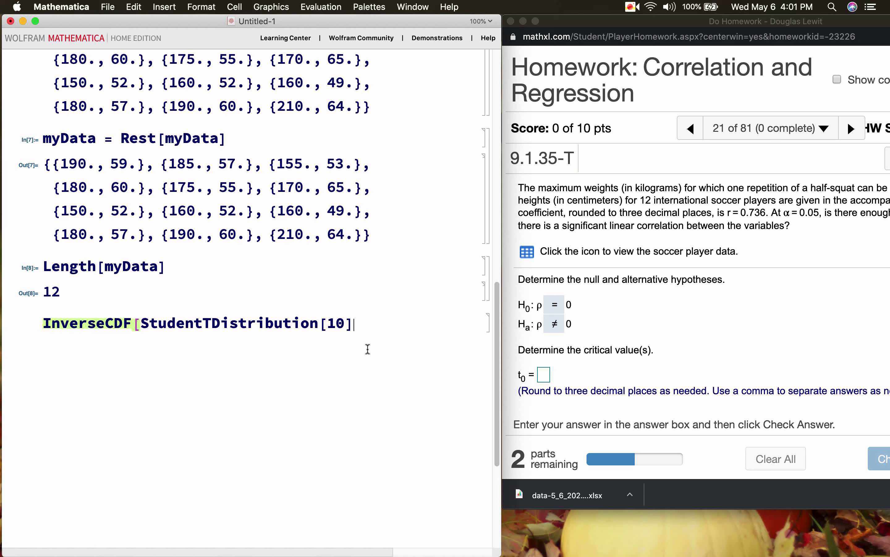
type(", 1 - 0.05 / 2")
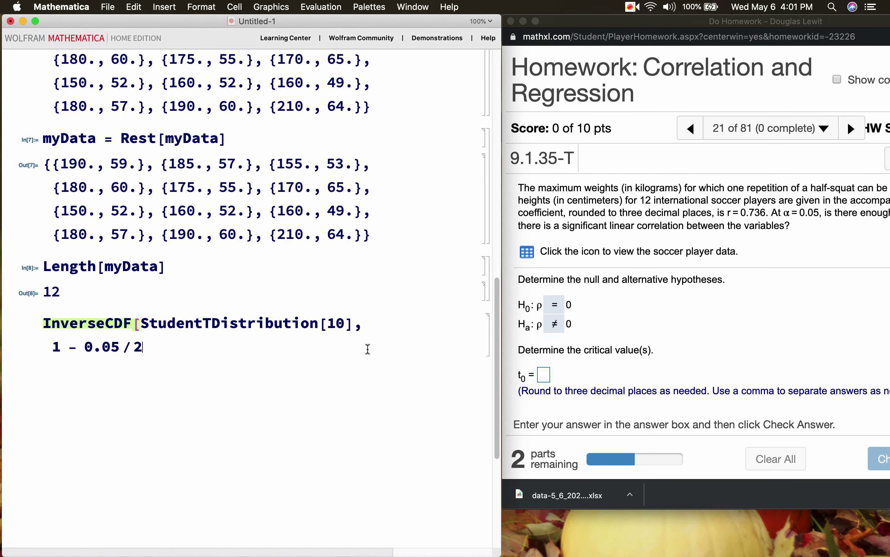
type("]")
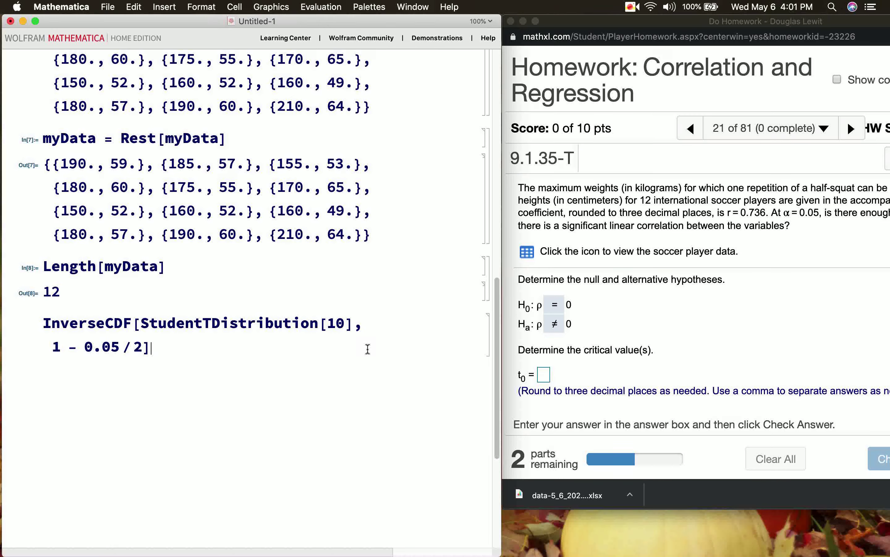
key("shift+Return")
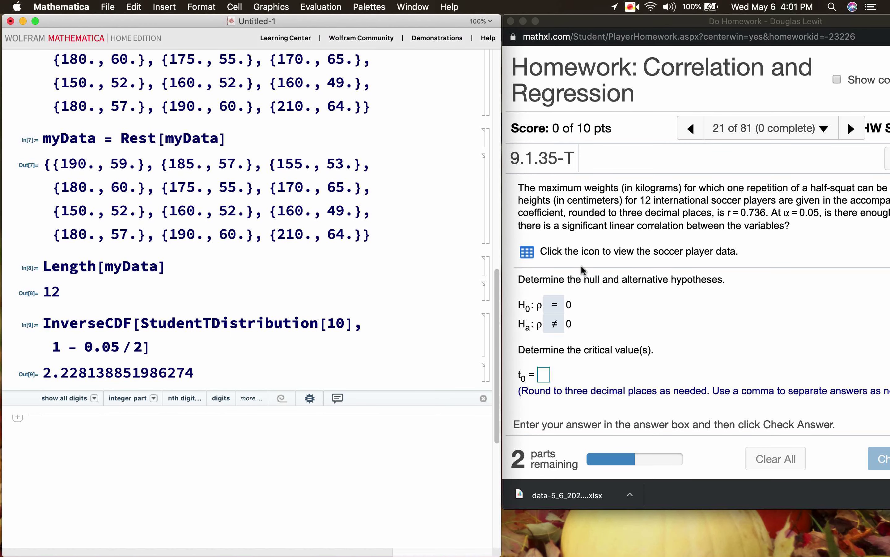
Round the critical value with NumberForm[%, {Infinity, 3}] to get 2.228
left_click(673, 23)
left_click_drag(655, 23, 607, 21)
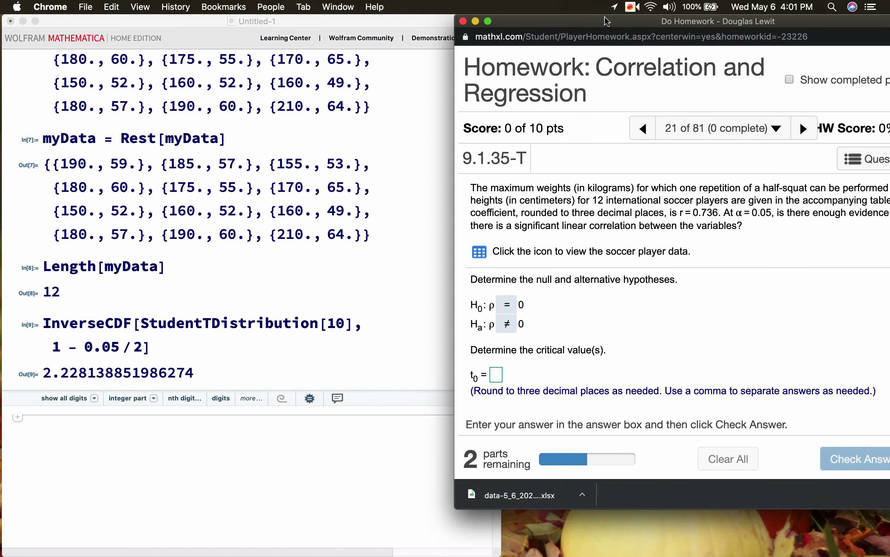
left_click(95, 423)
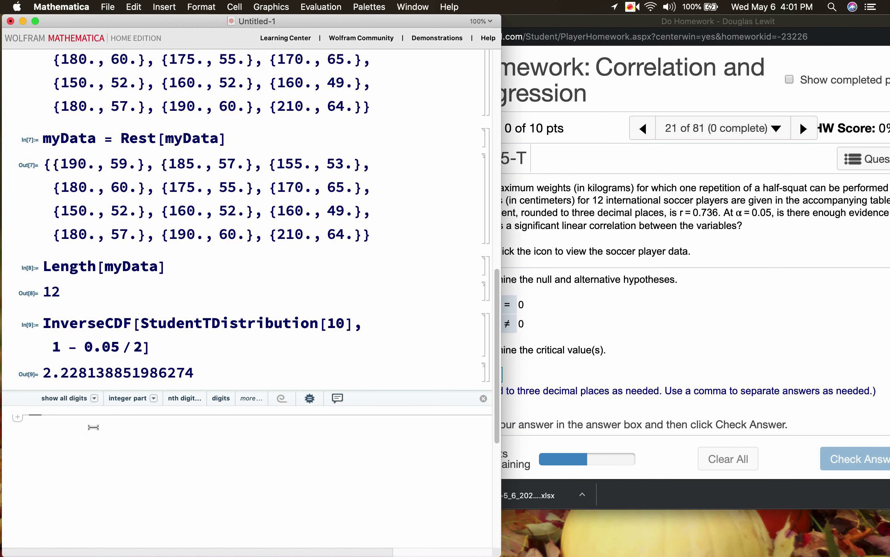
type("NumberForm")
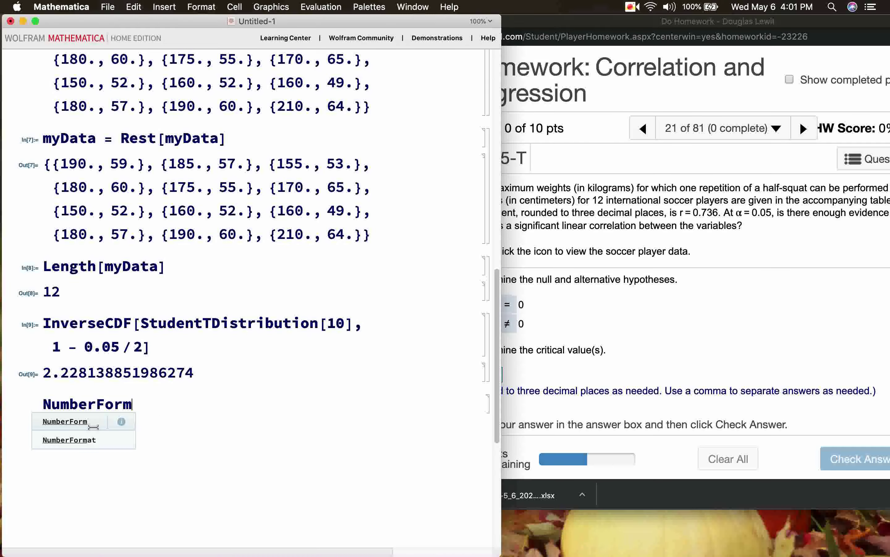
type("[%,")
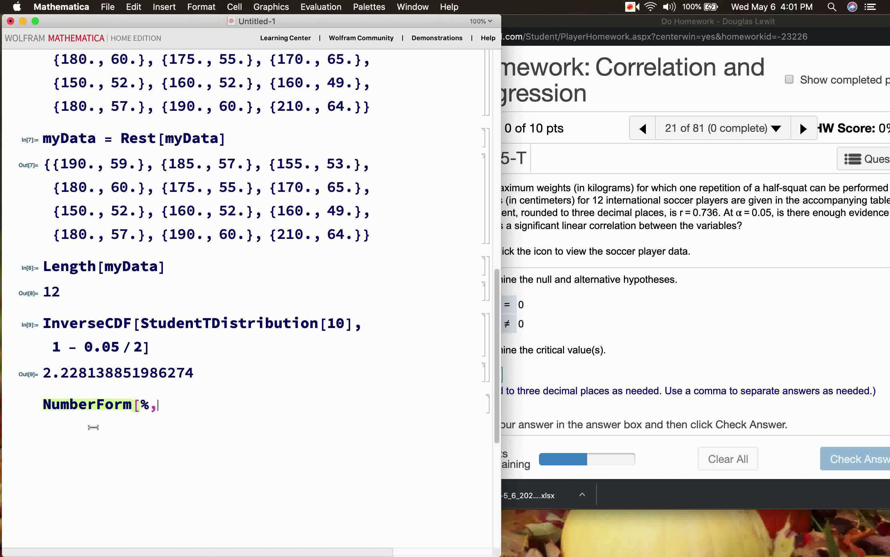
type(" {Infinity, ")
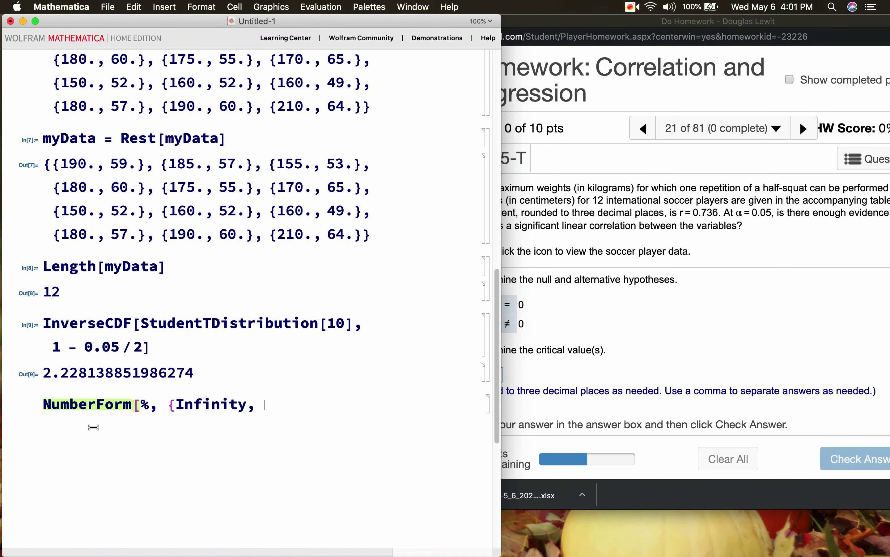
type("3}]")
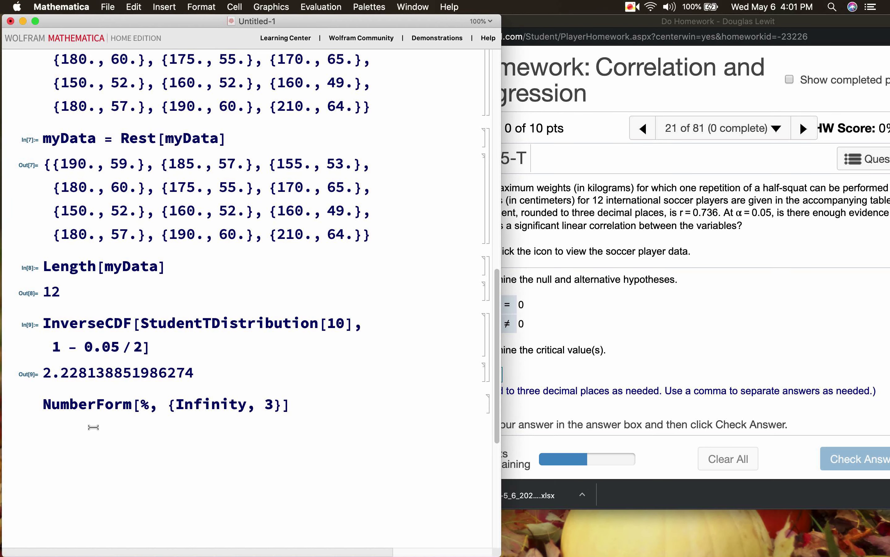
key("shift+Return")
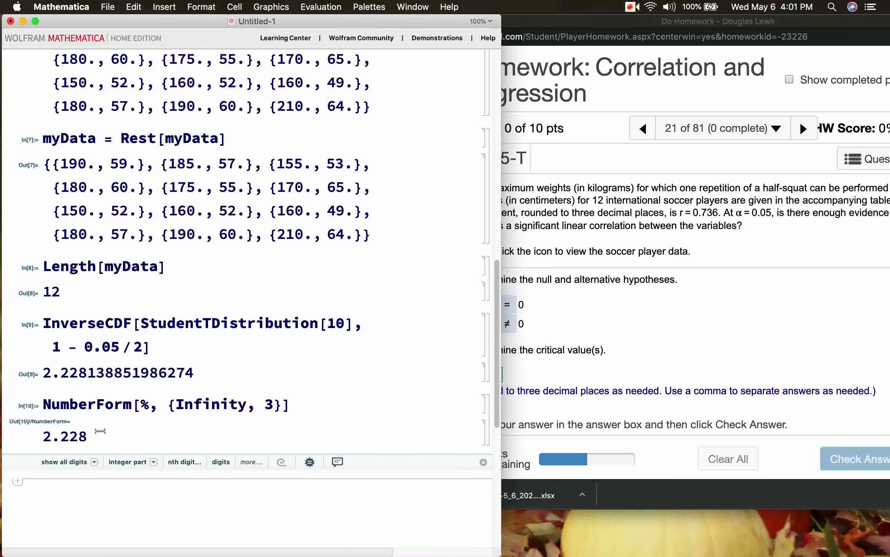
Enter -2.228, 2.228 as the t0 critical values in MathXL and check the answer
left_click(562, 372)
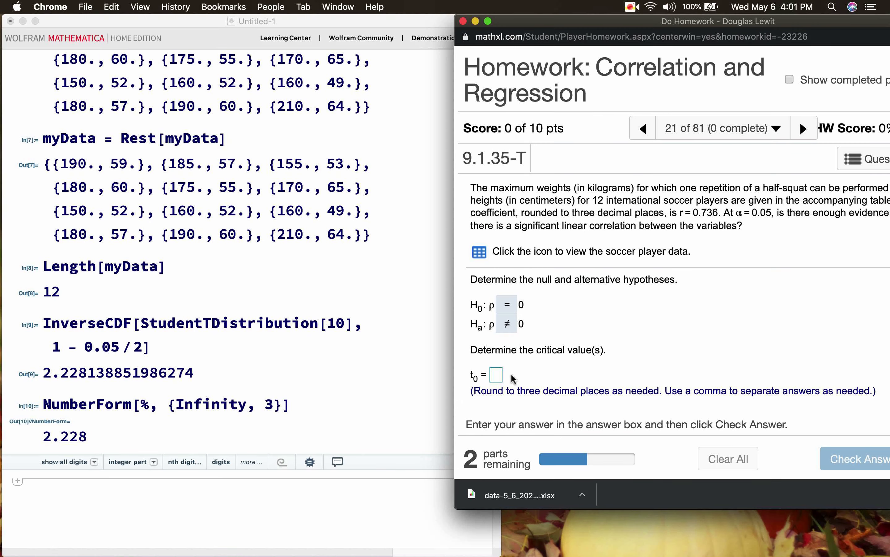
left_click(498, 375)
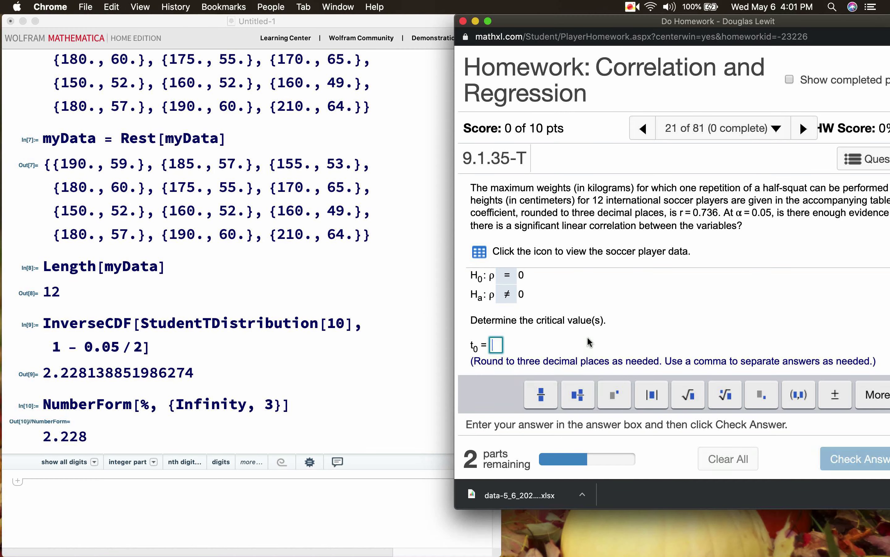
type("-2")
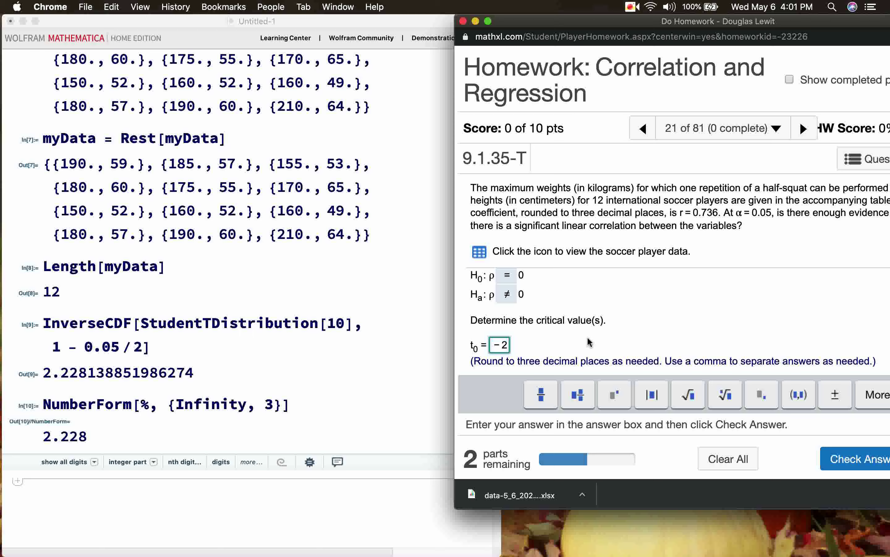
type(".228, 2")
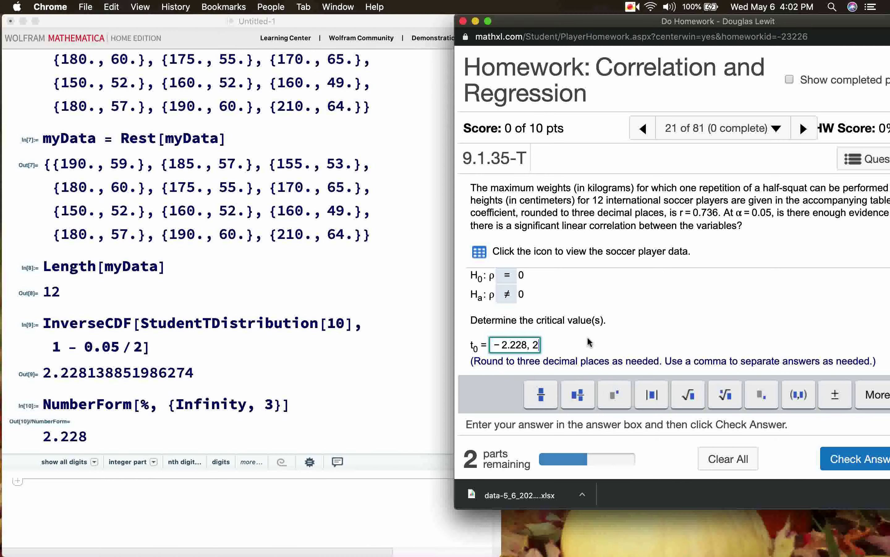
type(".2")
type("28")
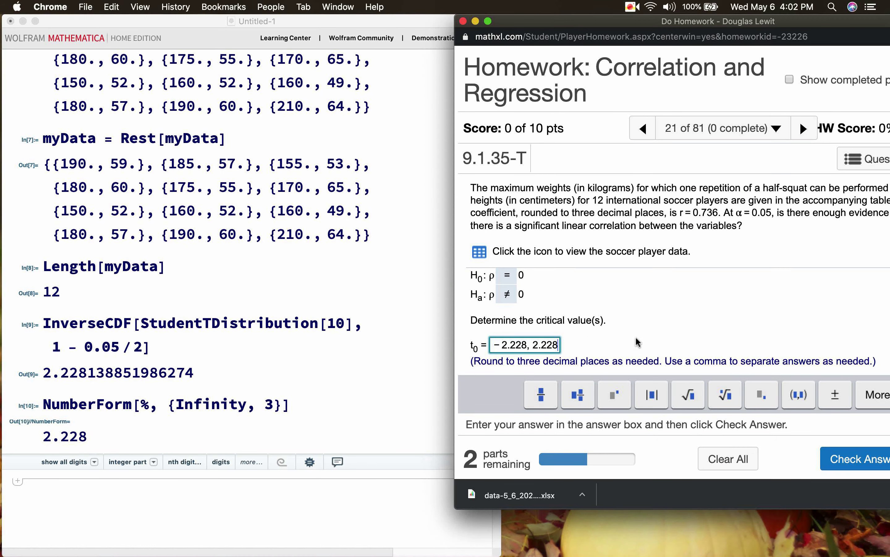
left_click(830, 449)
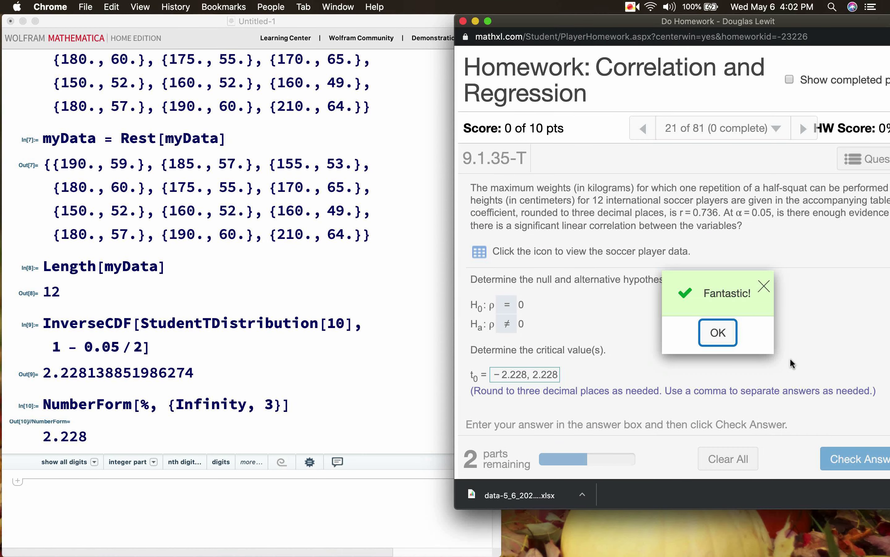
Dismiss the Fantastic! confirmation and scroll down to the blank test statistic question
left_click(720, 334)
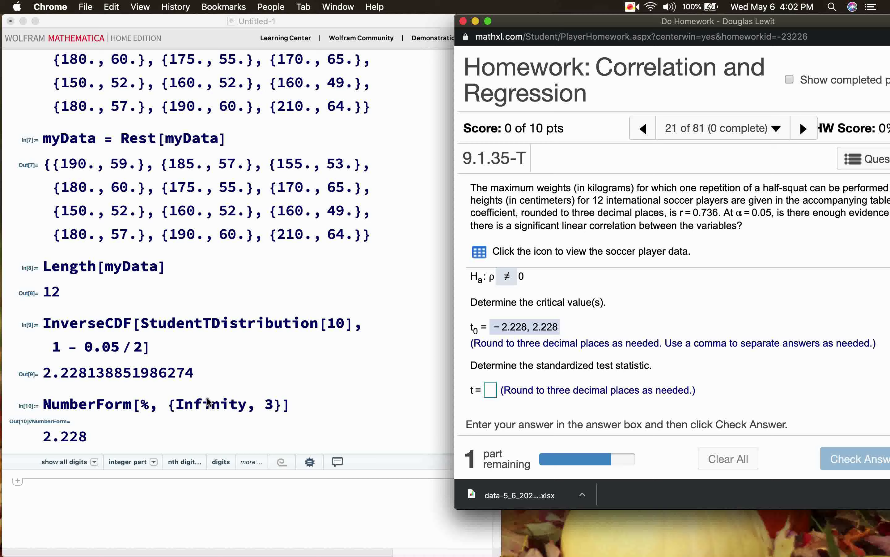
scroll(133, 432, "down", 3)
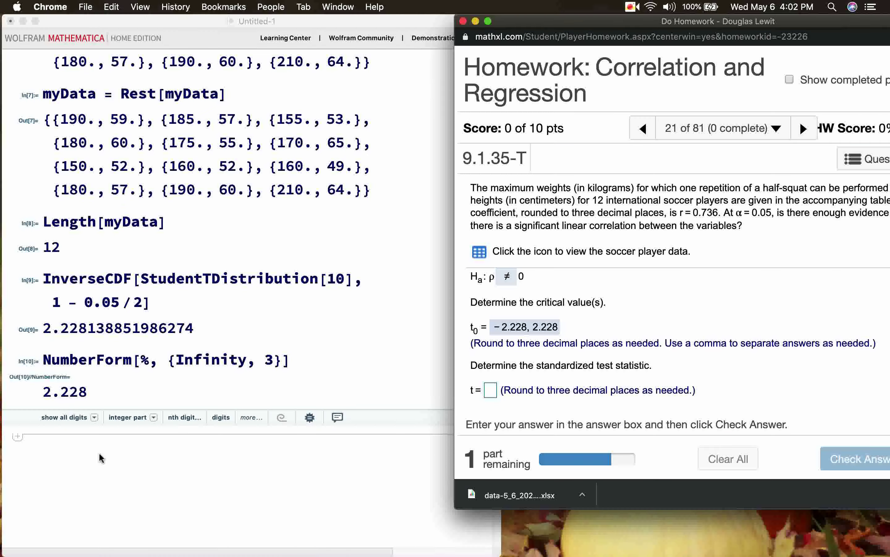
Define r = 0.736 in the Mathematica notebook and evaluate it
left_click(101, 457)
type("r = ")
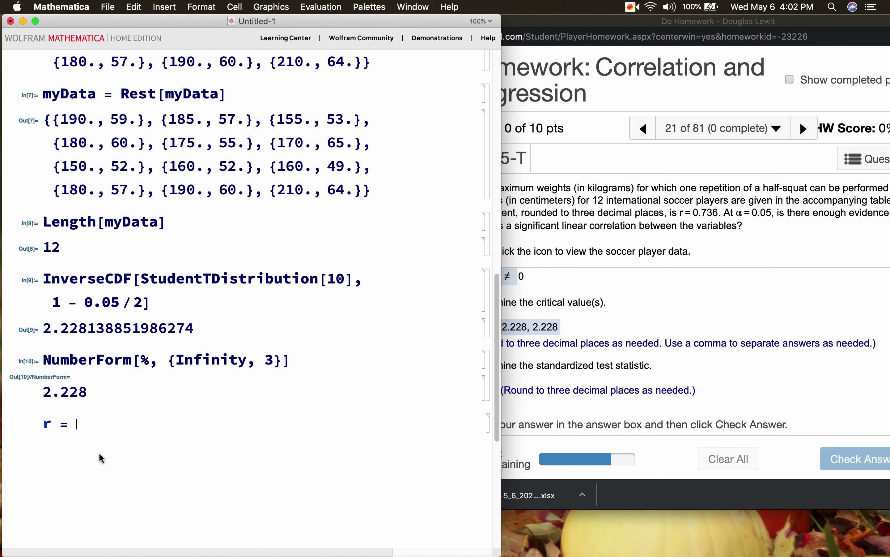
type("0.736")
key("shift+Return")
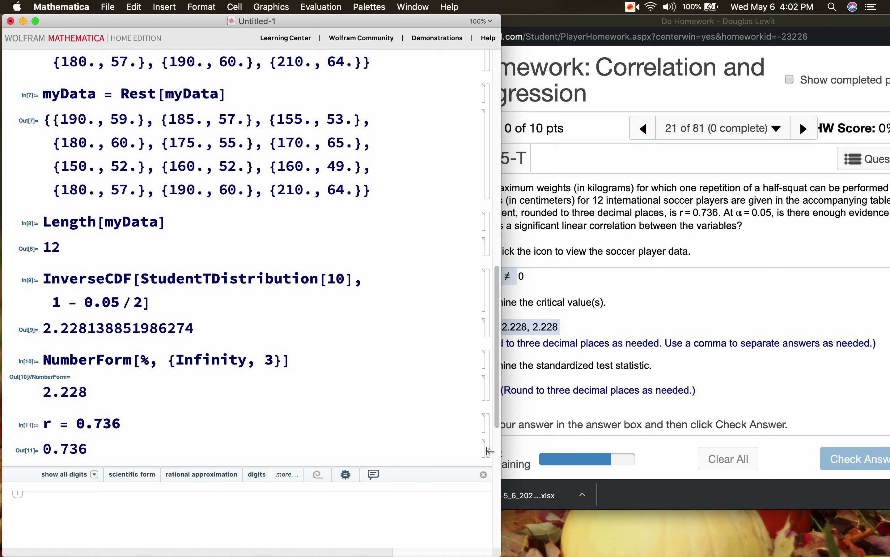
Review the homework page, then begin a FindRoot input for r√(10/(1 − r^2)) − t
left_click(730, 380)
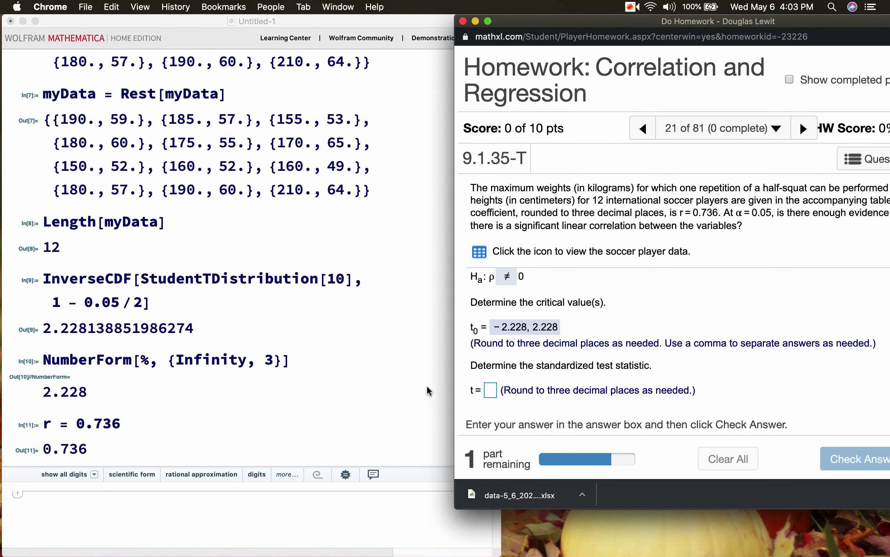
scroll(374, 407, "down", 3)
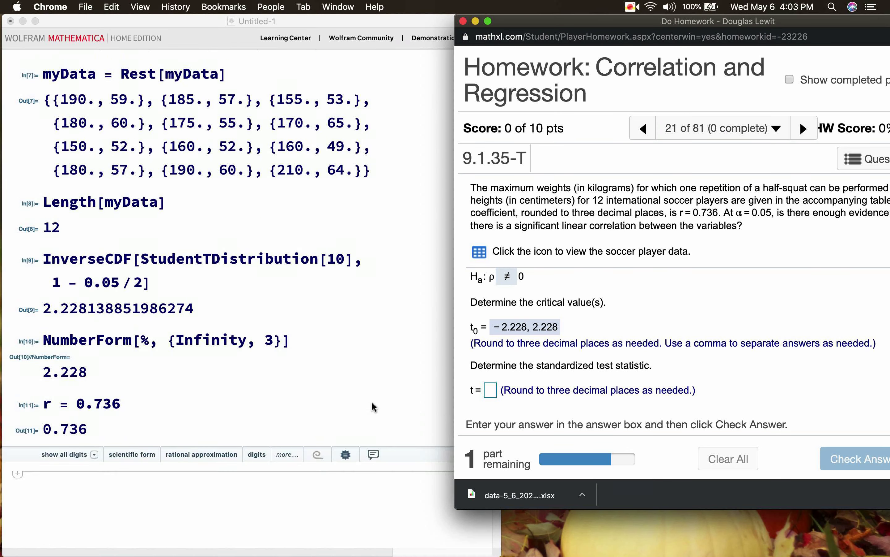
left_click(124, 468)
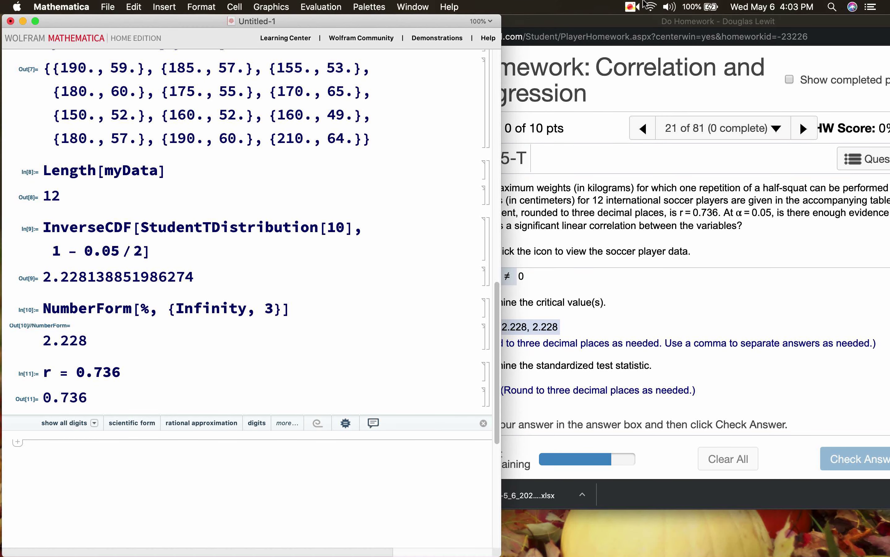
left_click(630, 7)
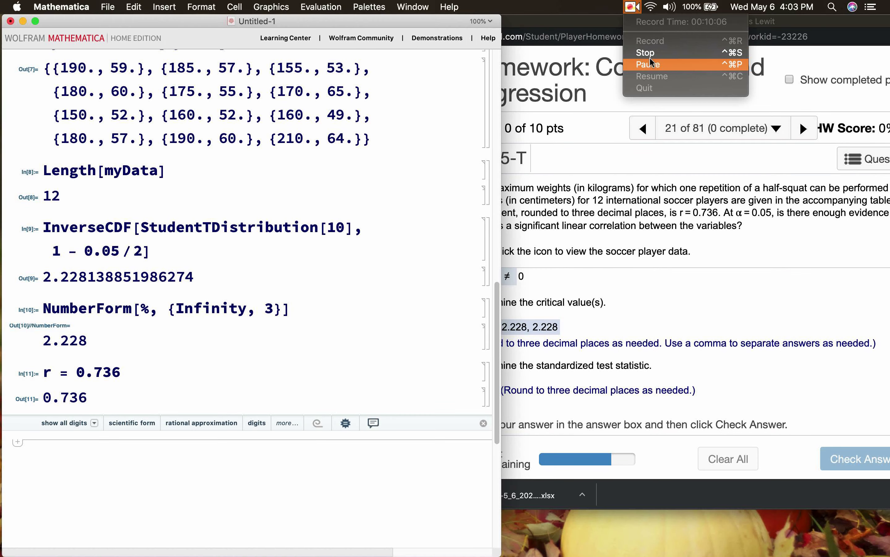
left_click(649, 64)
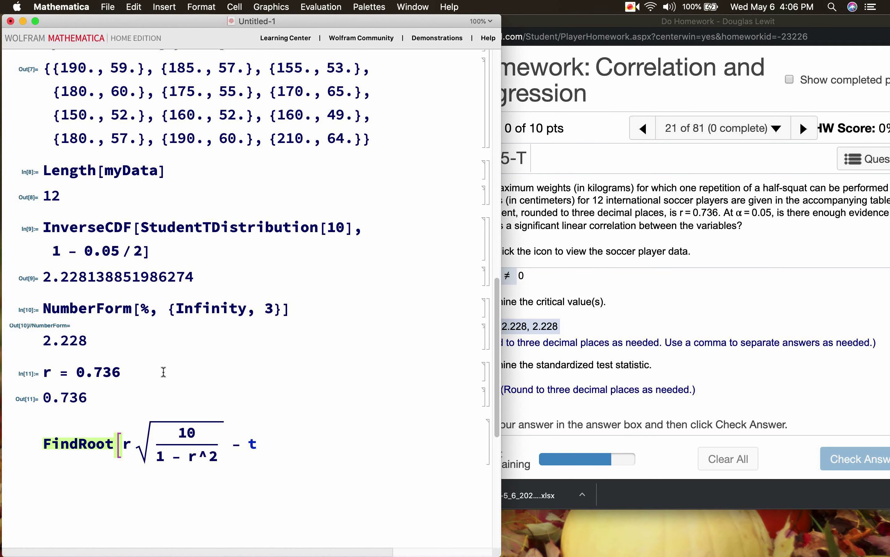
Finish FindRoot[... == 0, {t, 0}] // Flatten and evaluate it, giving t → 3.437961353940904
type("== 0, {t, 0}")
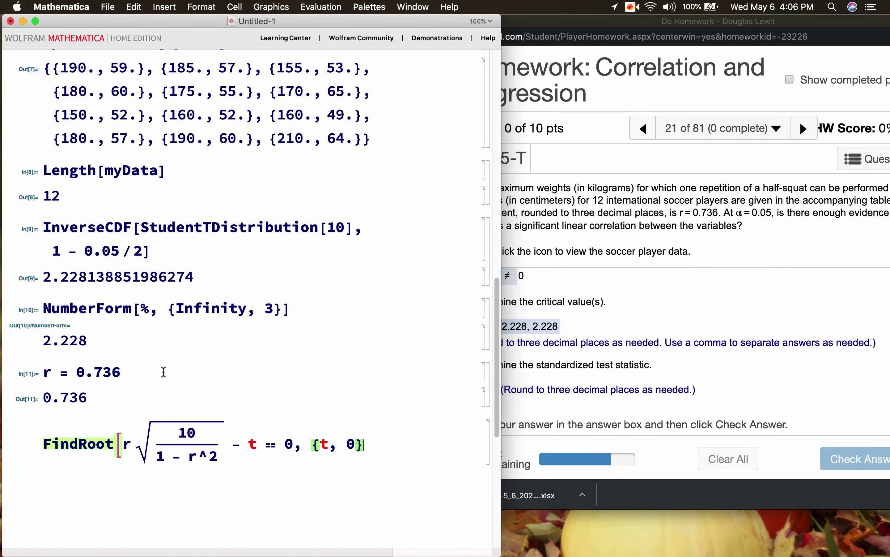
type("]")
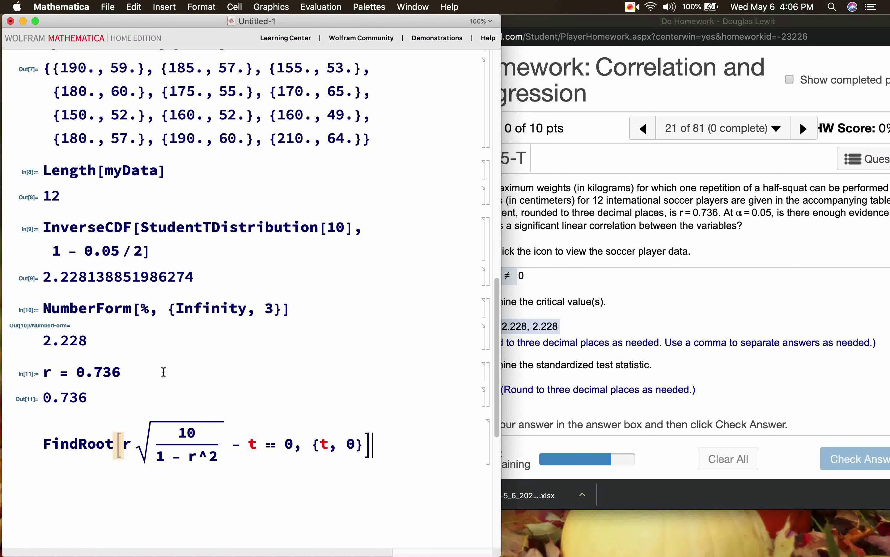
type(" // Flatten")
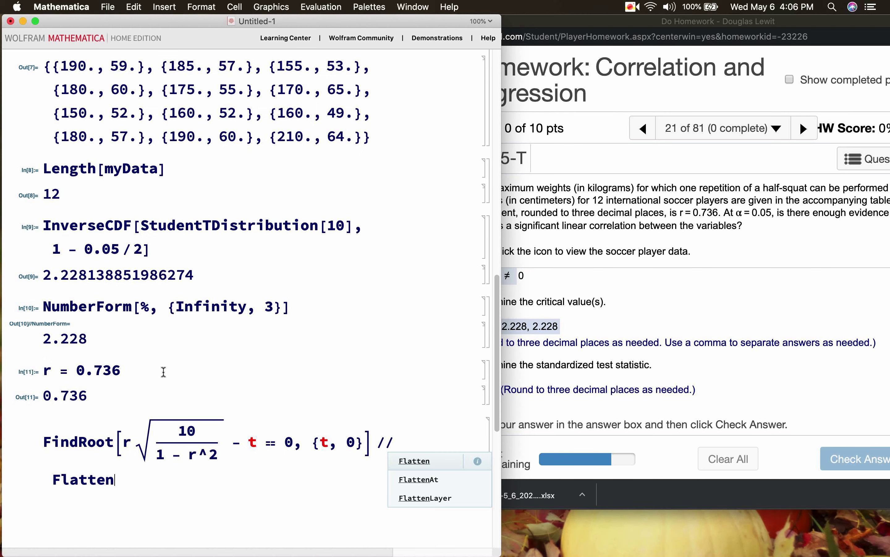
key("shift+Return")
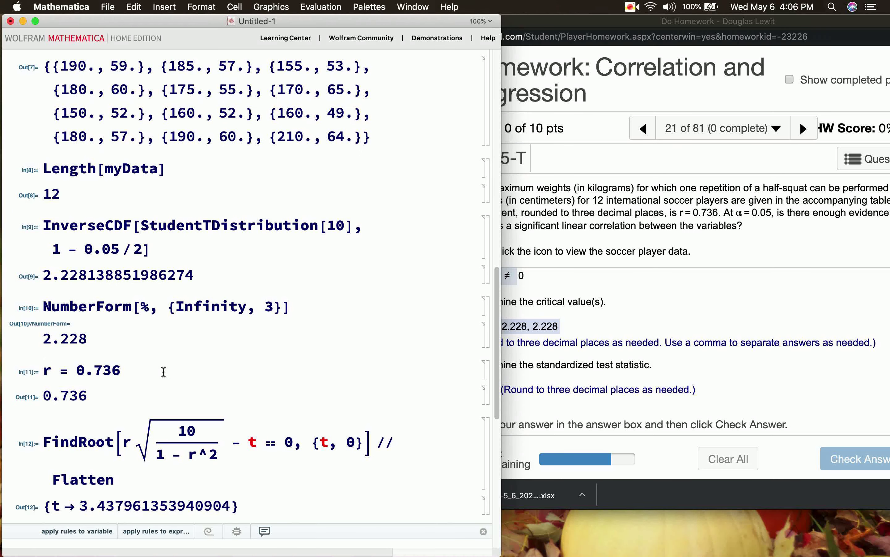
scroll(174, 390, "down", 3)
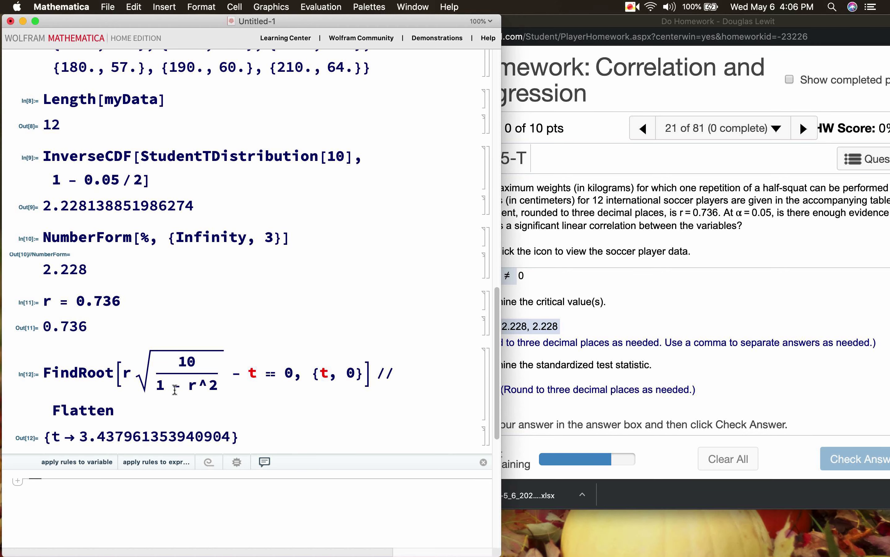
left_click(664, 357)
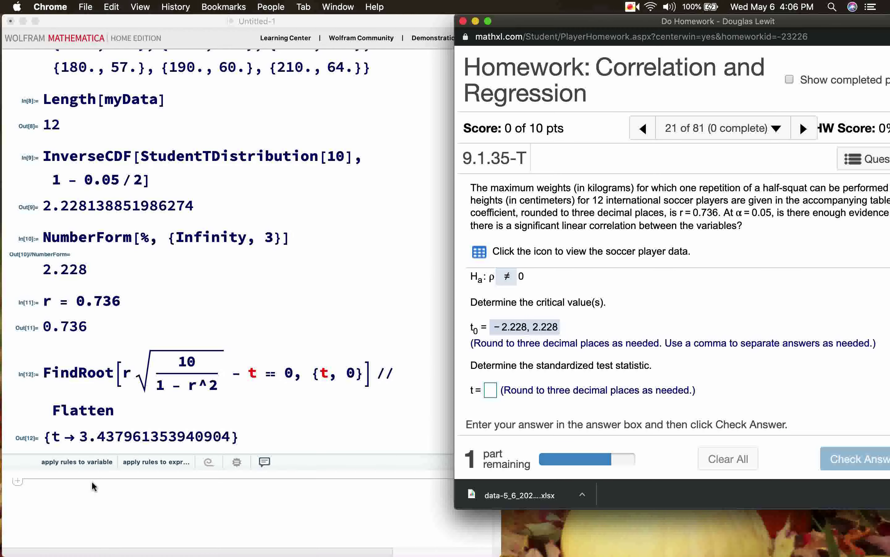
Store t with t = t /. %, then show it rounded to 3.438 using NumberForm[t, {Infinity, 3}]
left_click(81, 486)
type("t")
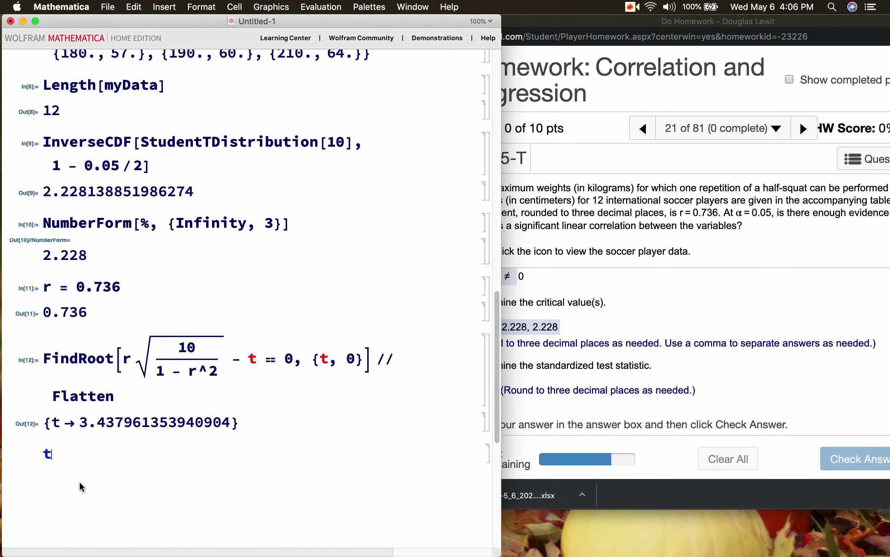
type(" = t /. %")
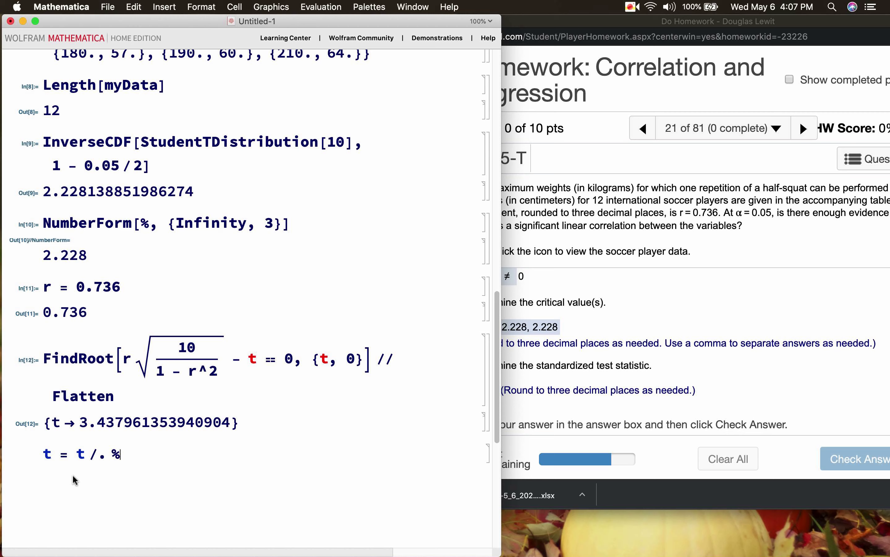
key("shift+Return")
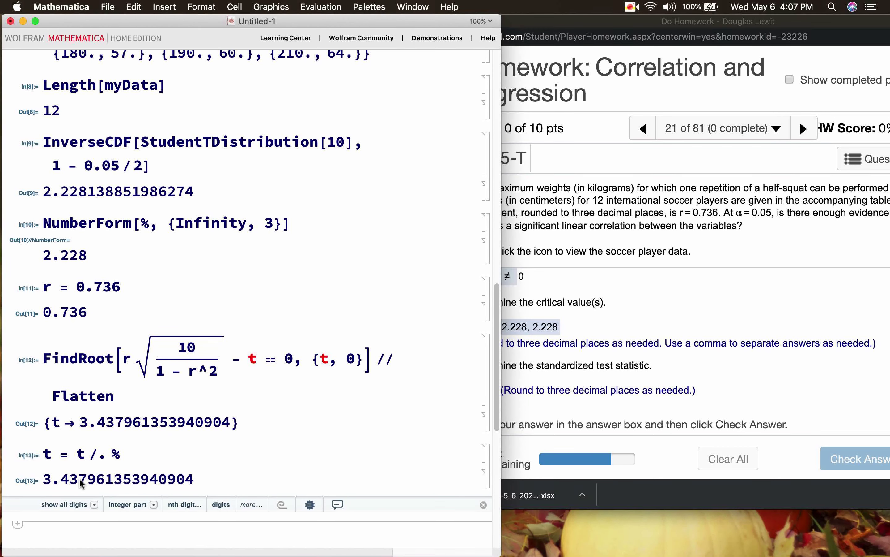
type("NumberForm[")
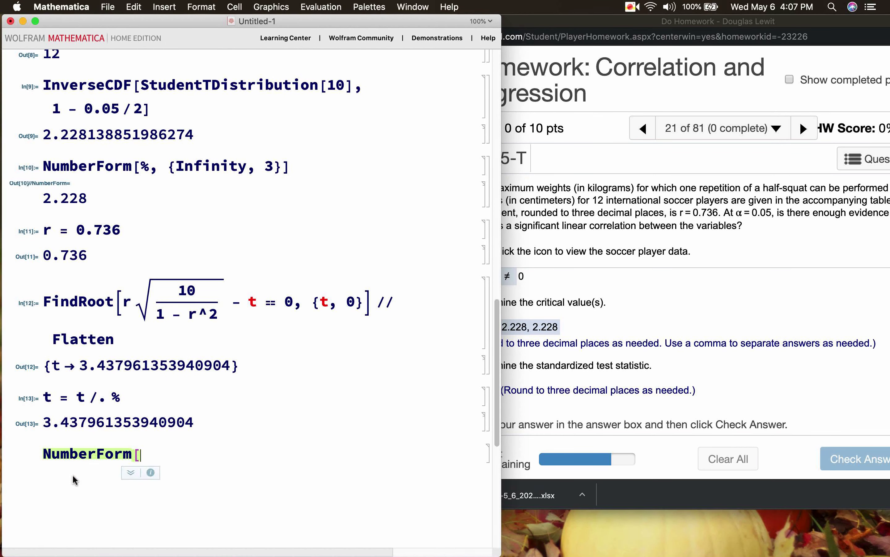
type("t, {Infini")
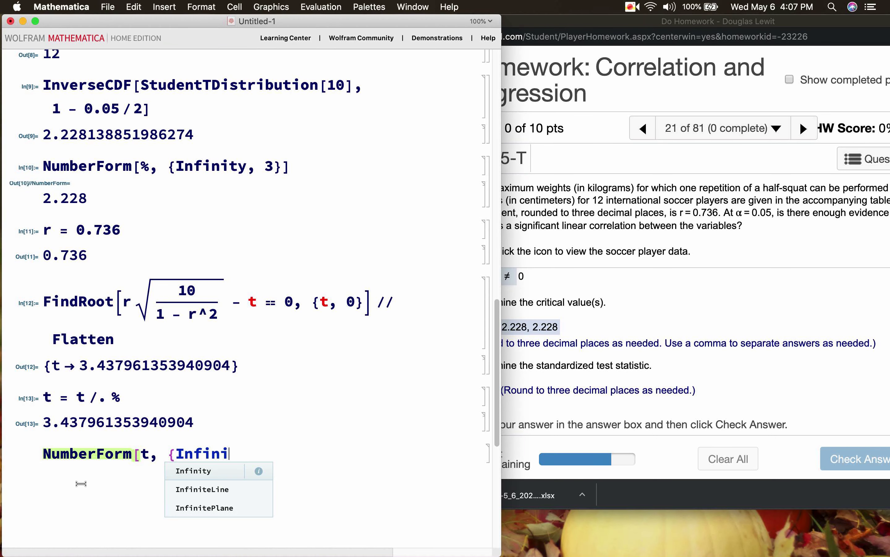
type("ty, ")
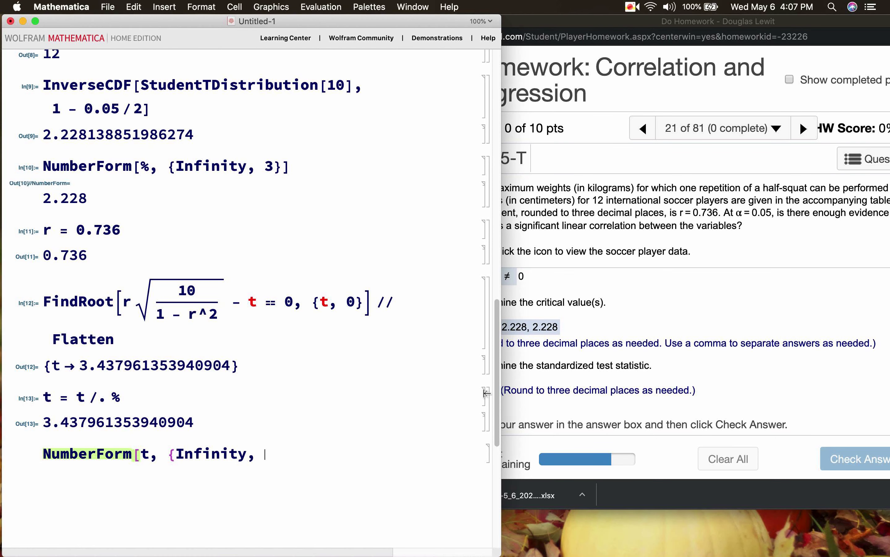
type("3}]")
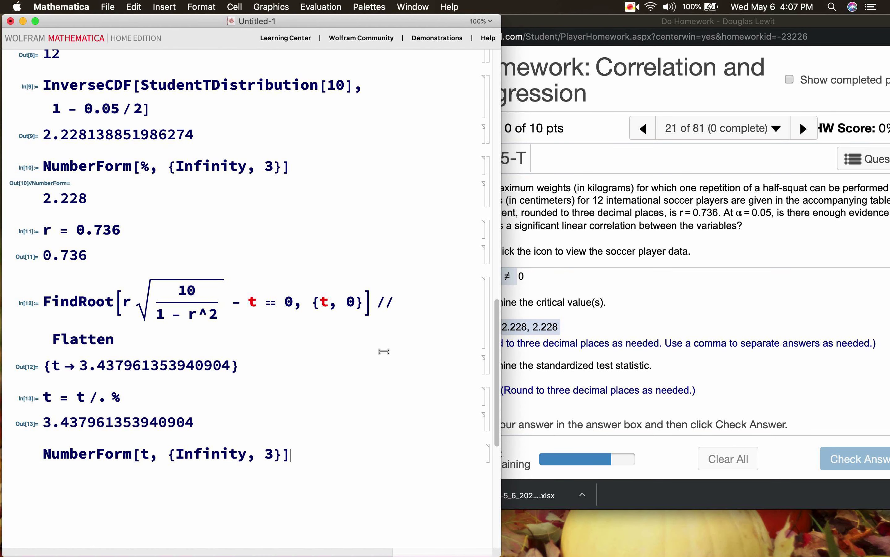
key("shift+Return")
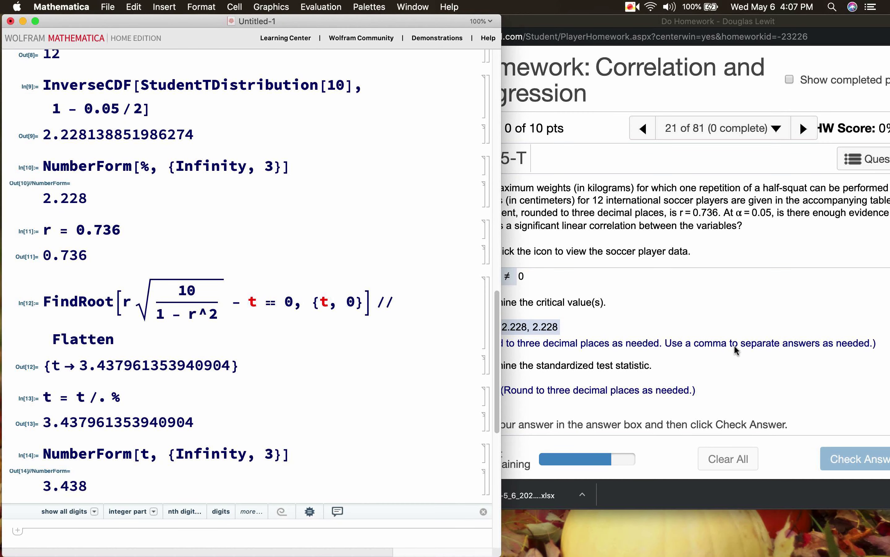
left_click(735, 347)
Enter 3.438 as the test statistic, check it, and dismiss the Good job message
left_click(491, 387)
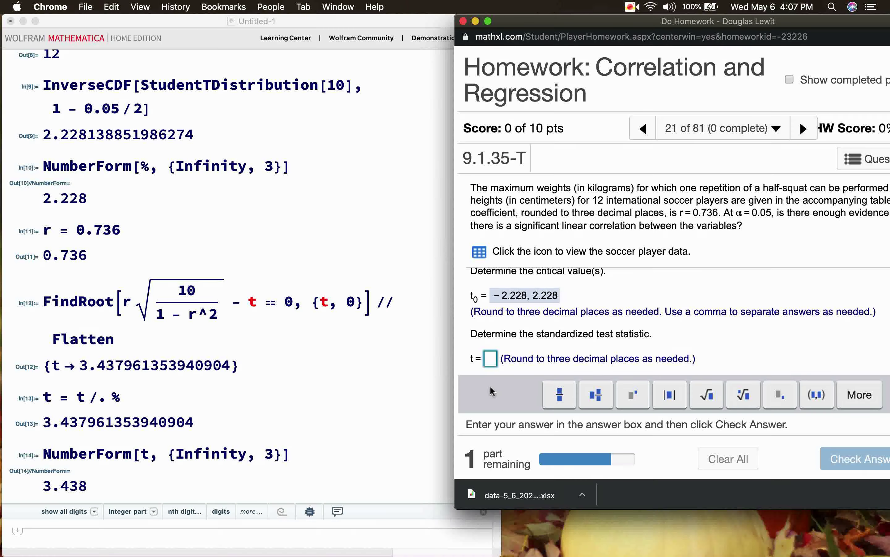
type("3.4")
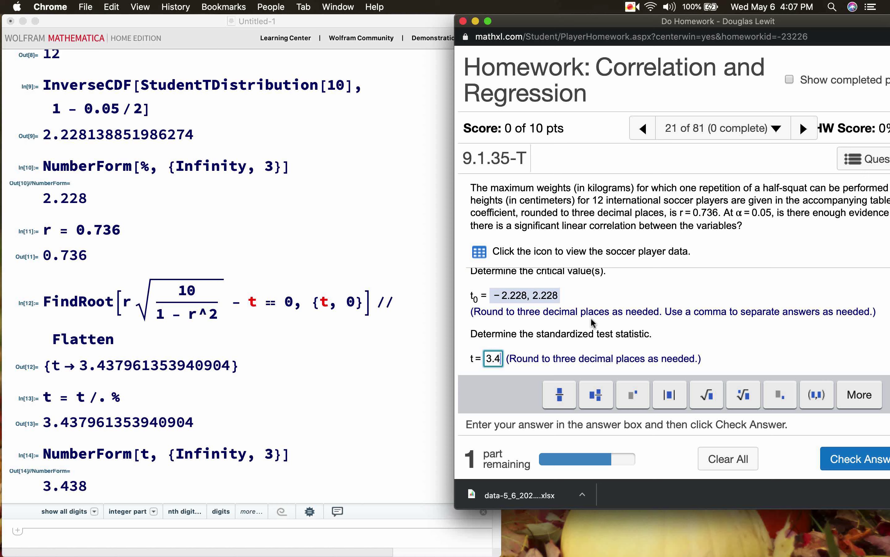
type("38")
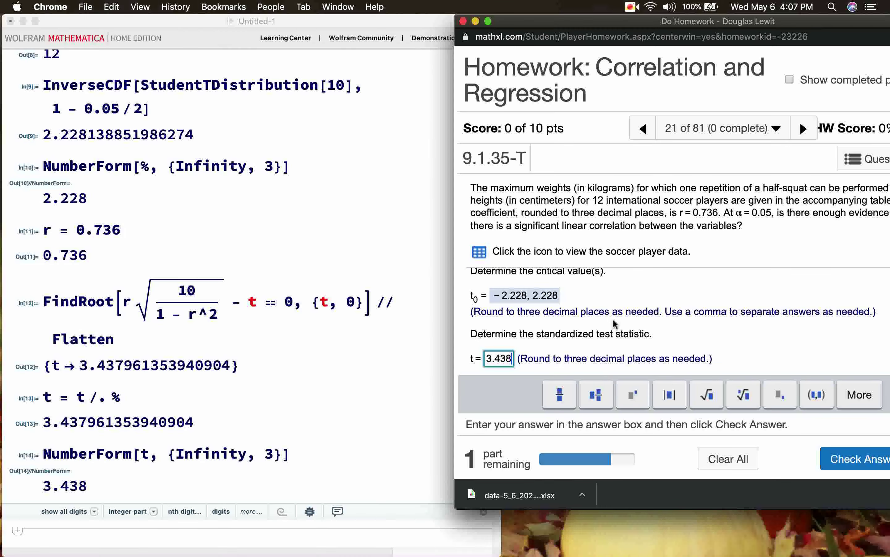
left_click(842, 456)
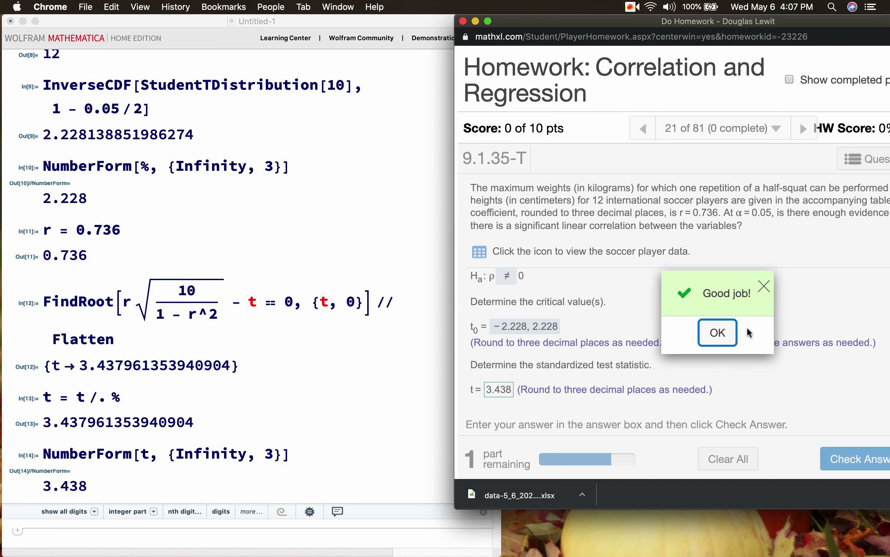
left_click(720, 333)
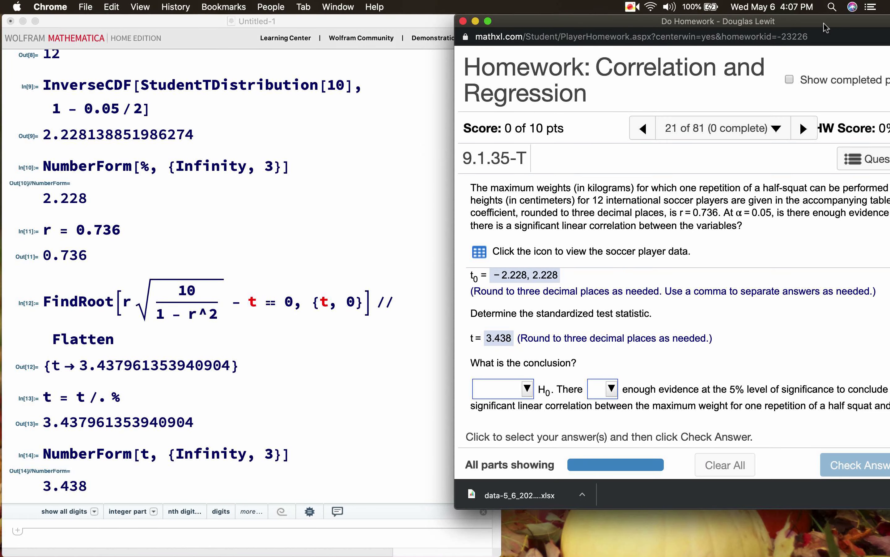
Choose Reject for H0 and 'is' for enough evidence of linear correlation
left_click_drag(826, 28, 719, 27)
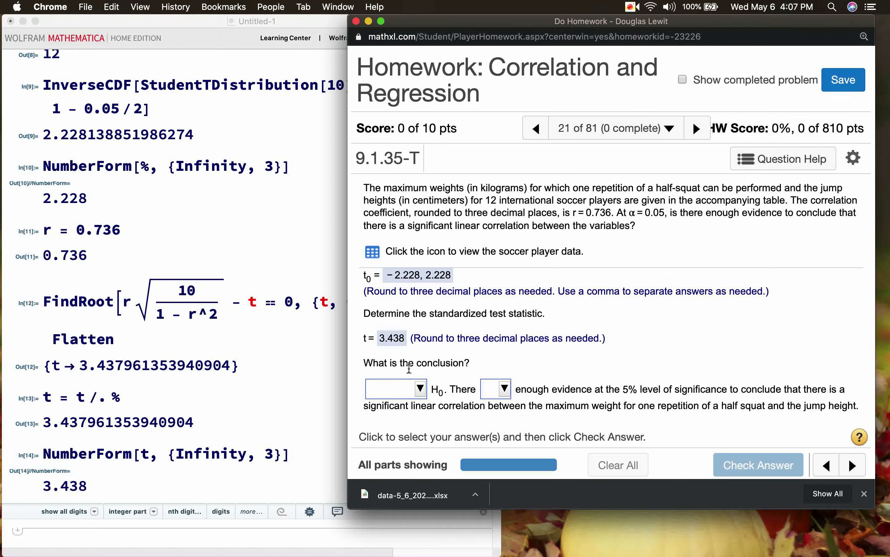
left_click(421, 390)
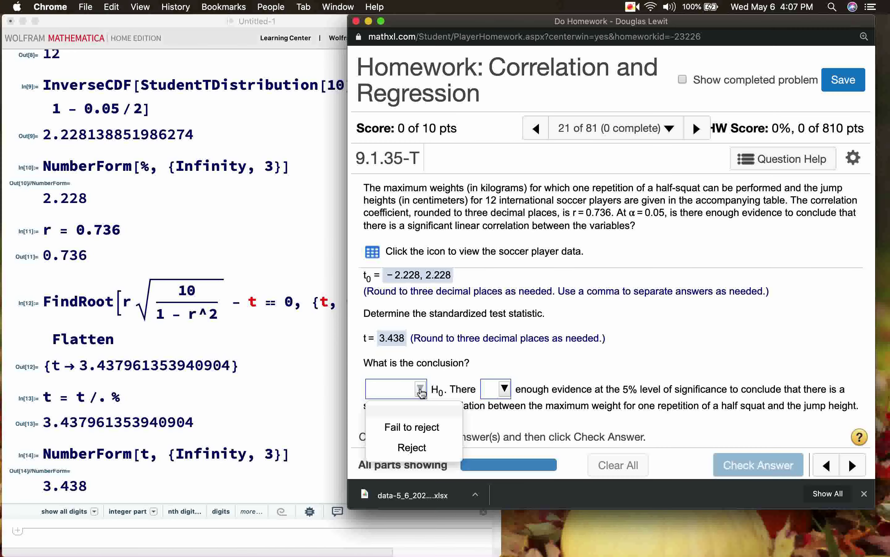
left_click(412, 447)
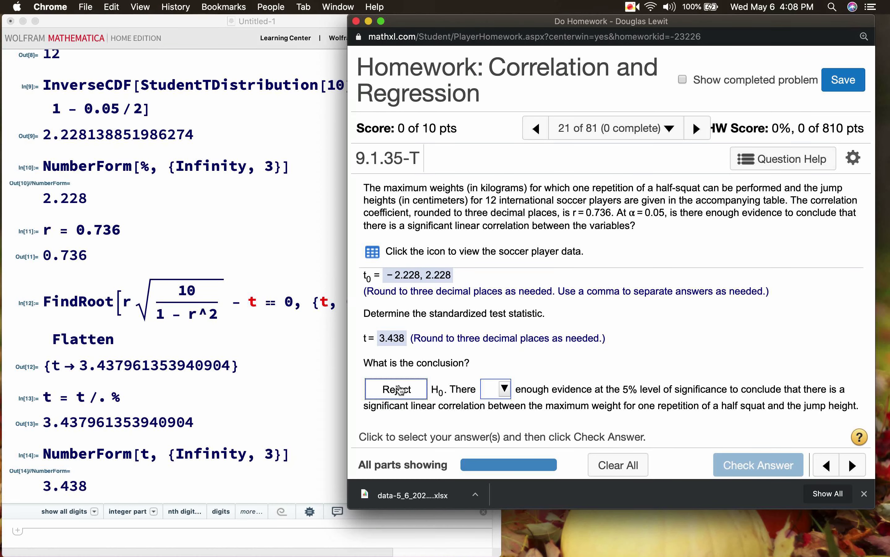
left_click(501, 390)
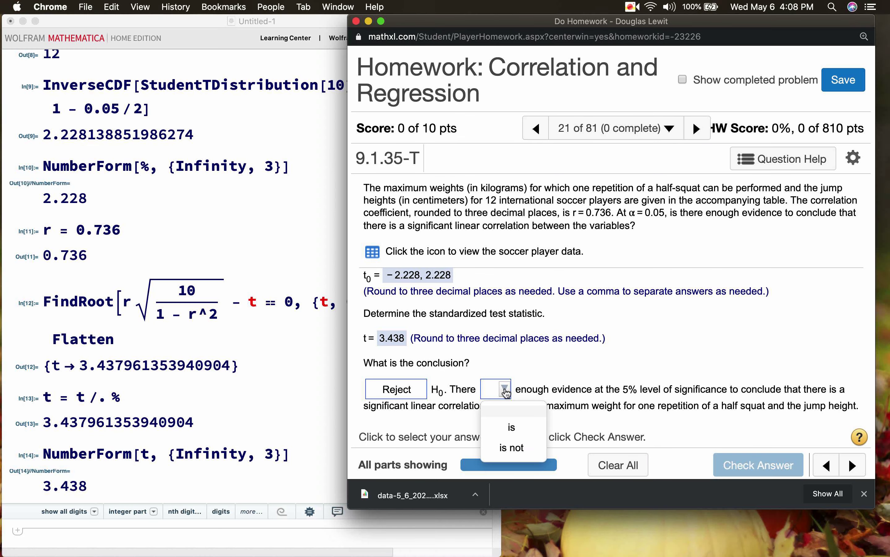
left_click(509, 428)
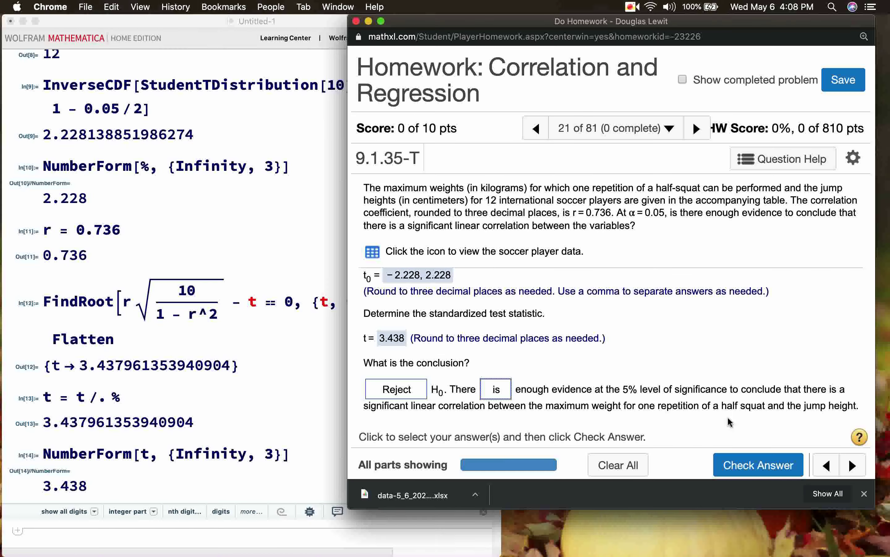
Submit the Reject H0 conclusion, which is marked correct with Well done
left_click(756, 464)
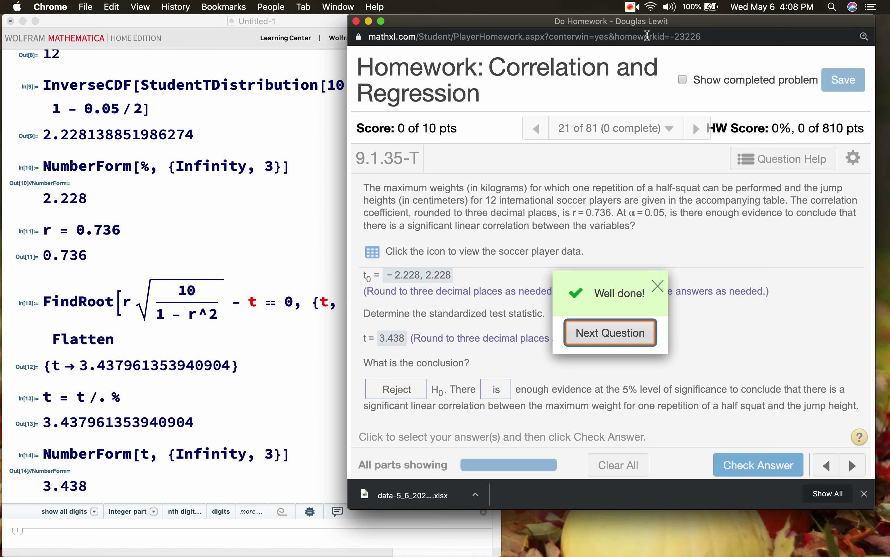
left_click(633, 6)
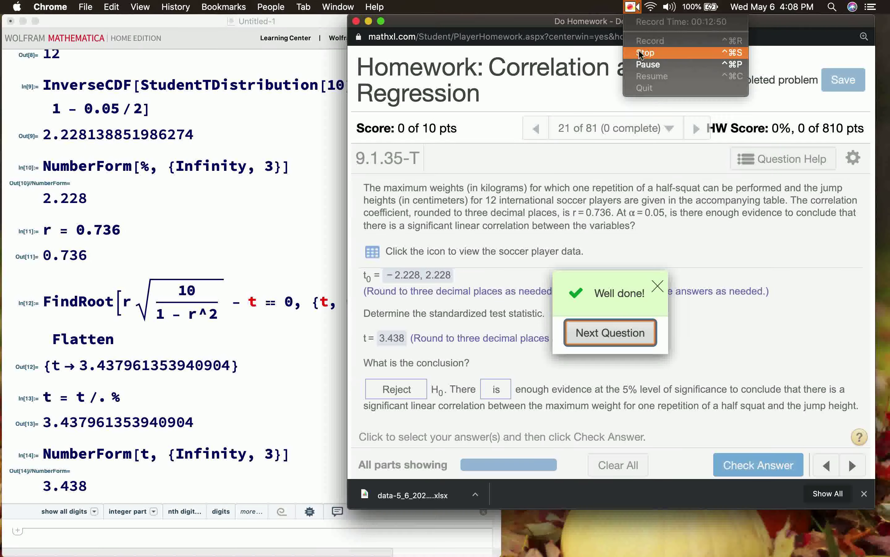